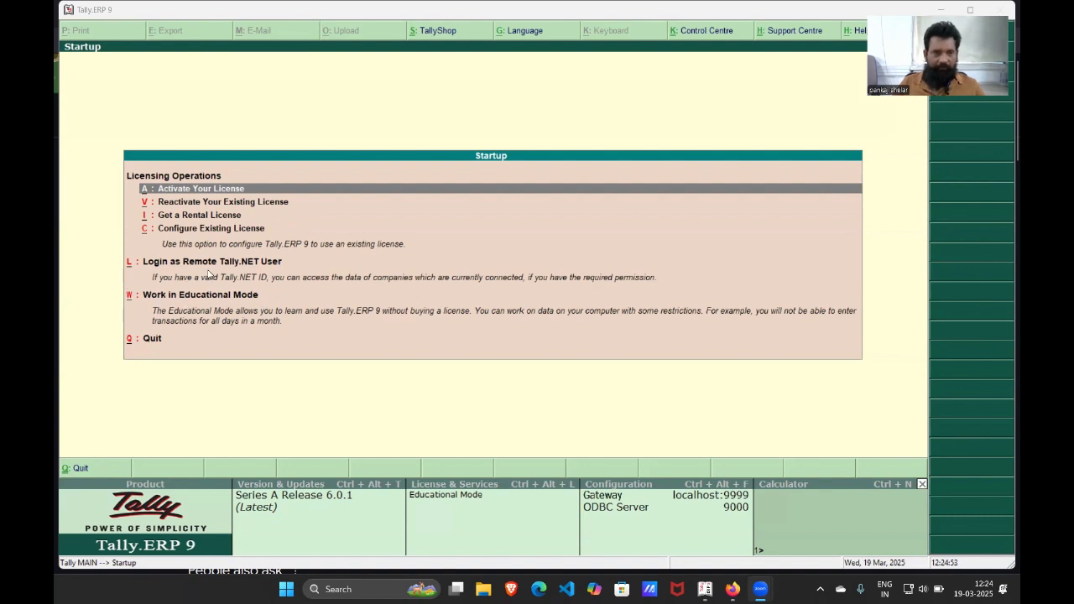
Start the program in Educational Mode from the Startup options
key(Down)
key(Down)
key(Down)
key(Down)
key(Down)
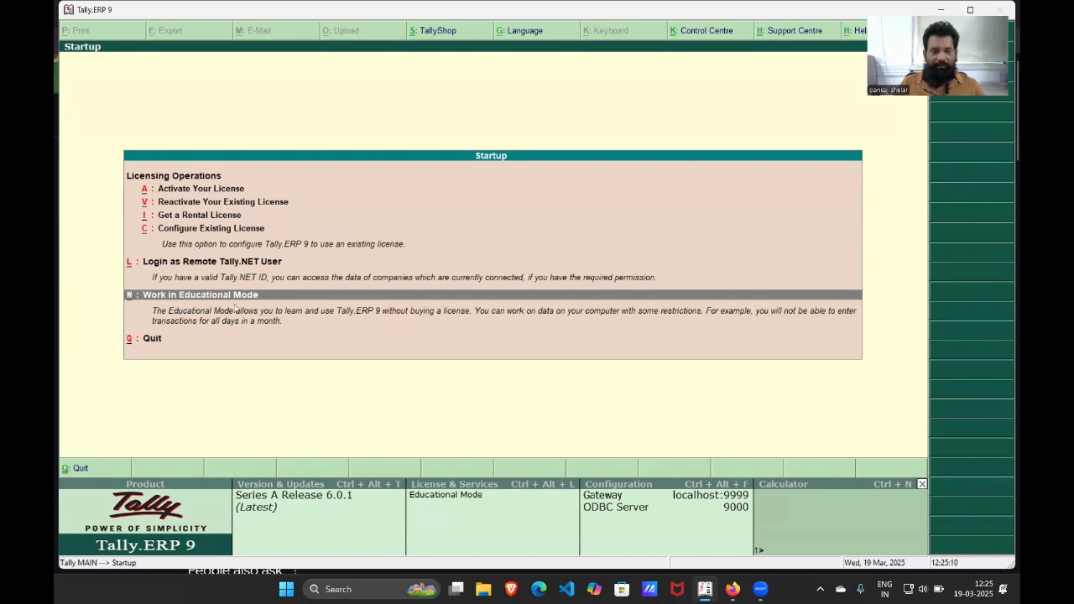
key(Return)
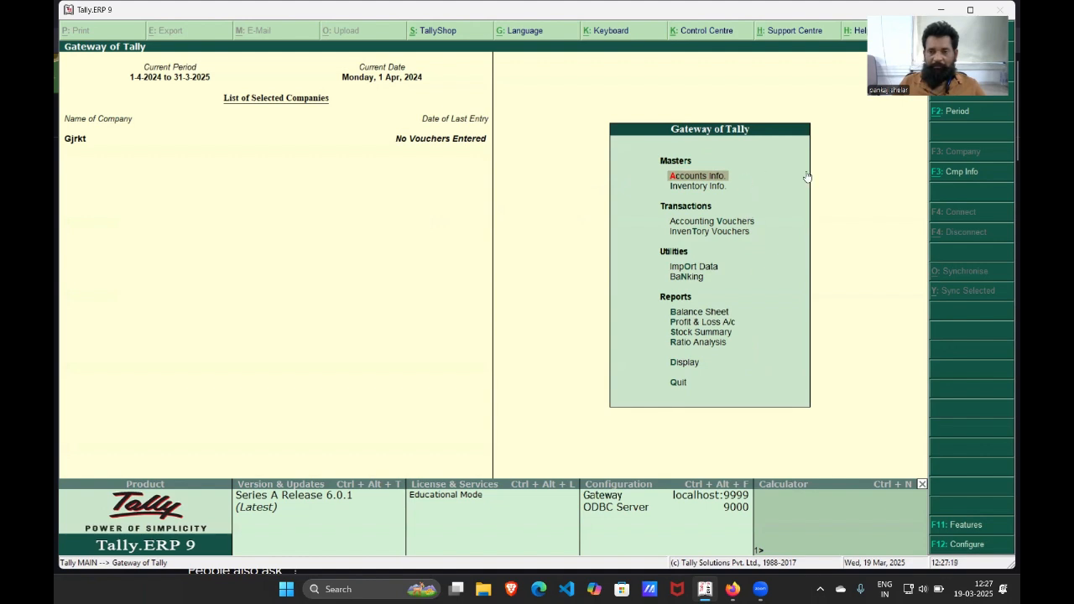
Open the company creation form from the company information options and go to its Directory field
click(959, 174)
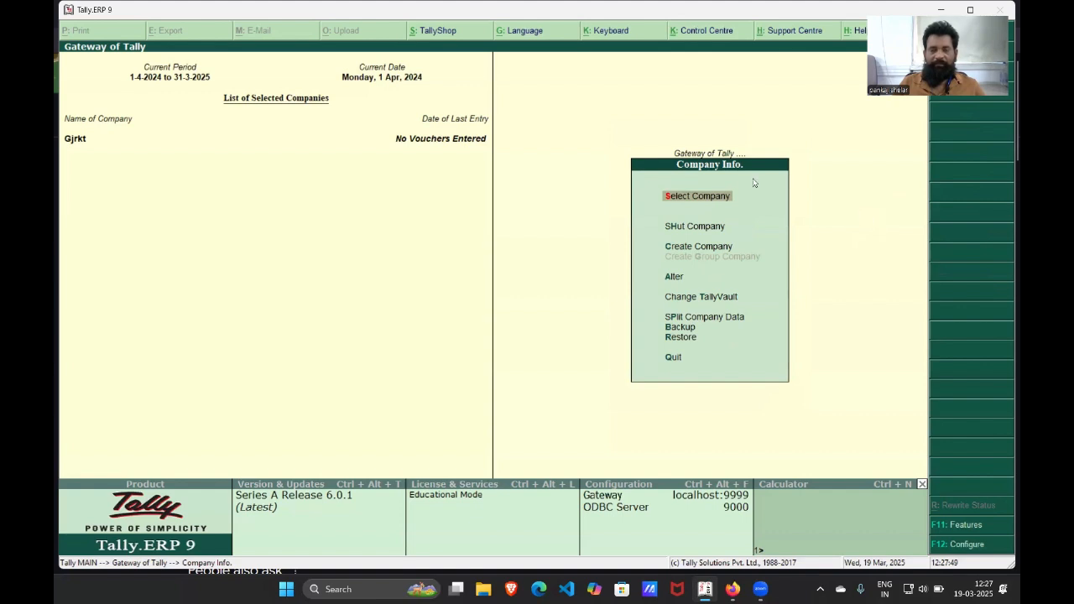
click(690, 250)
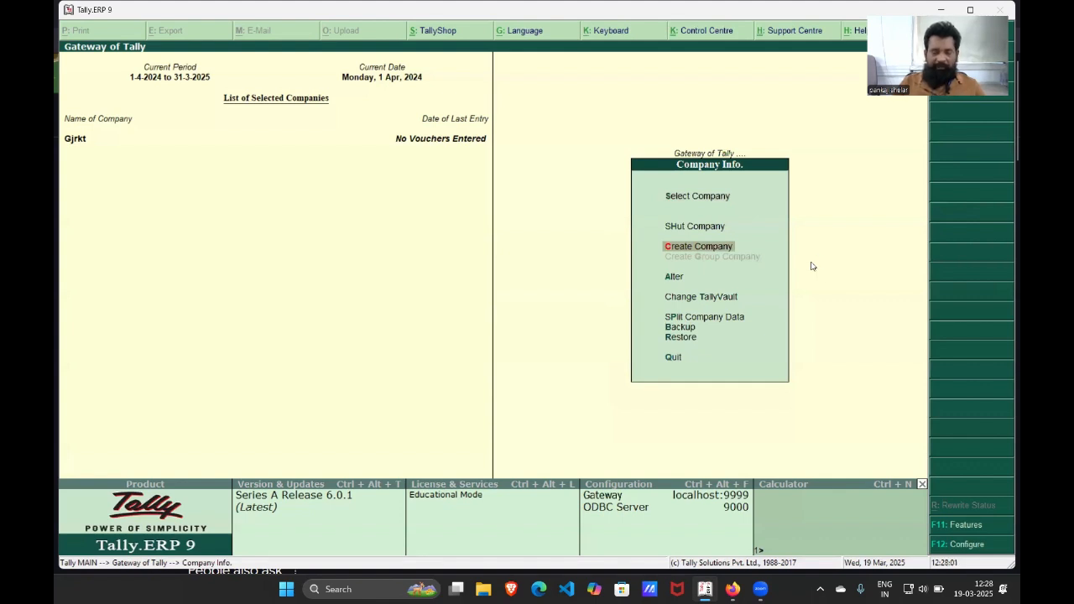
key(Return)
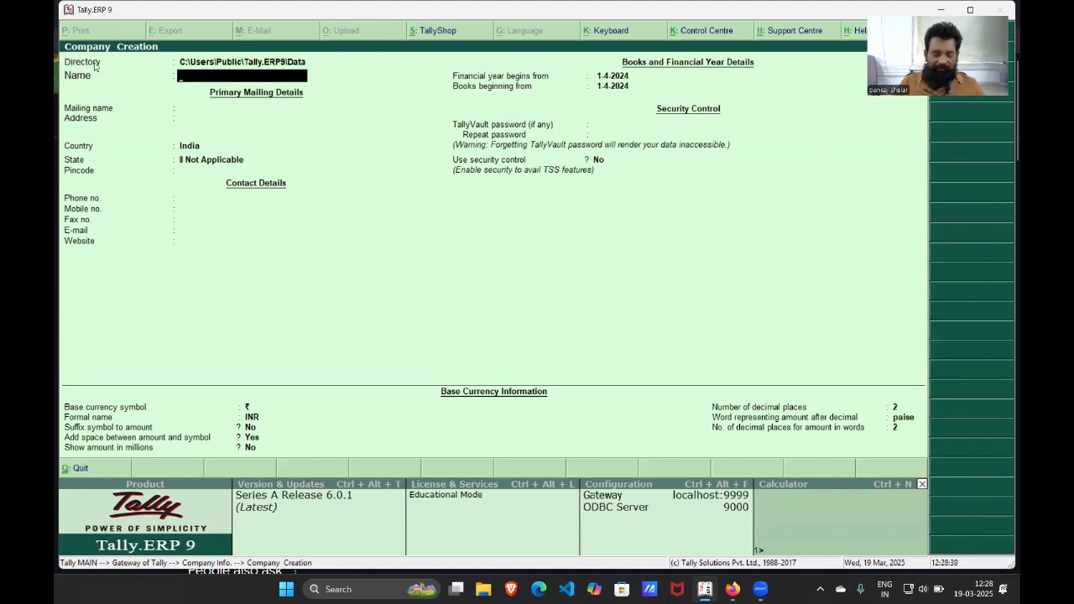
key(BackSpace)
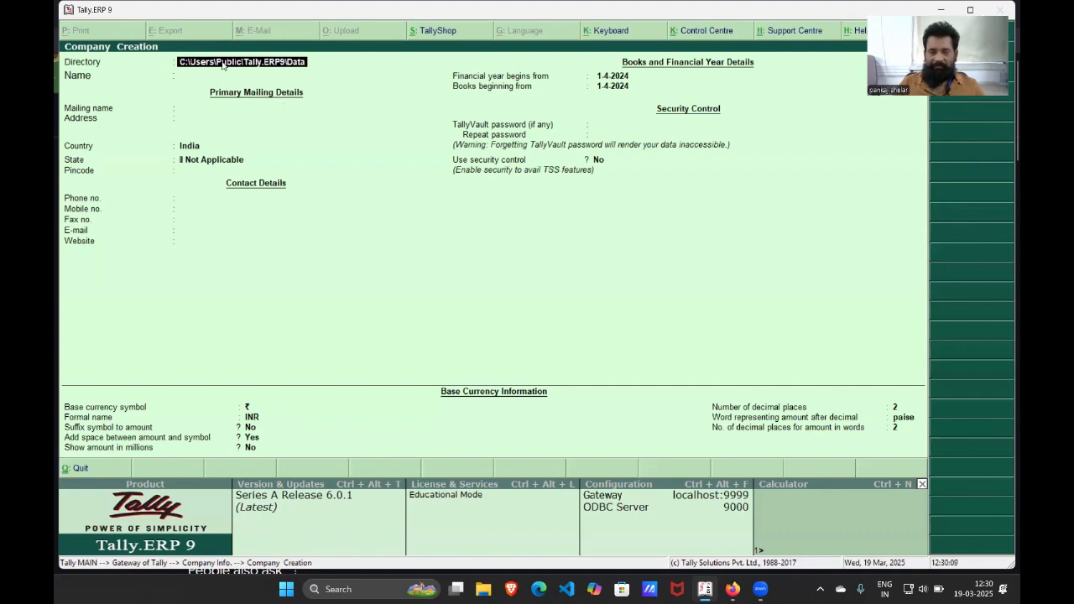
Switch to File Explorer and open the New Volume (D:) drive under This PC
click(939, 10)
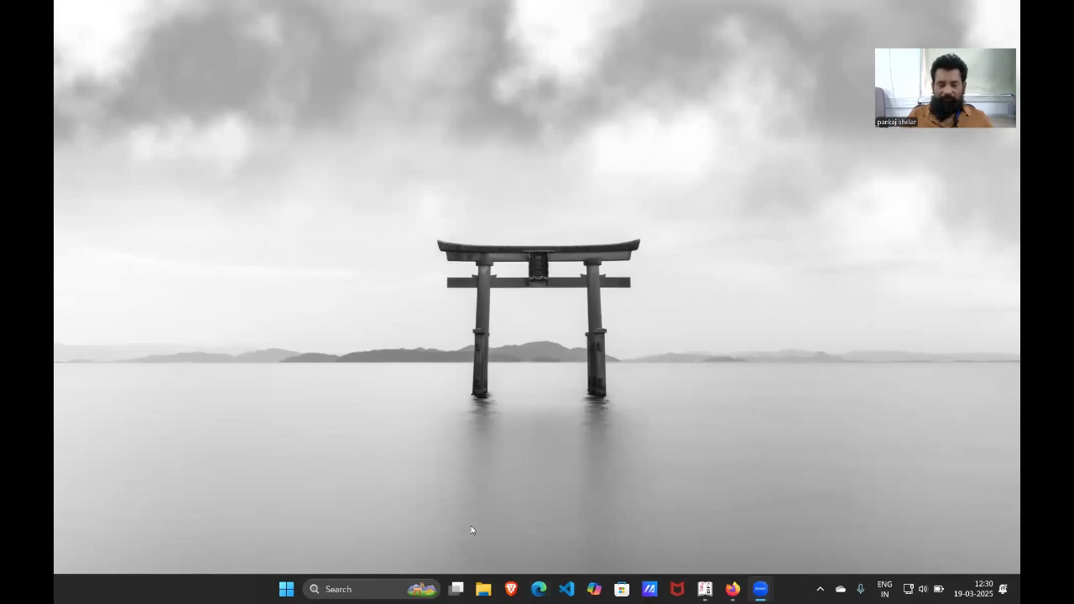
click(484, 590)
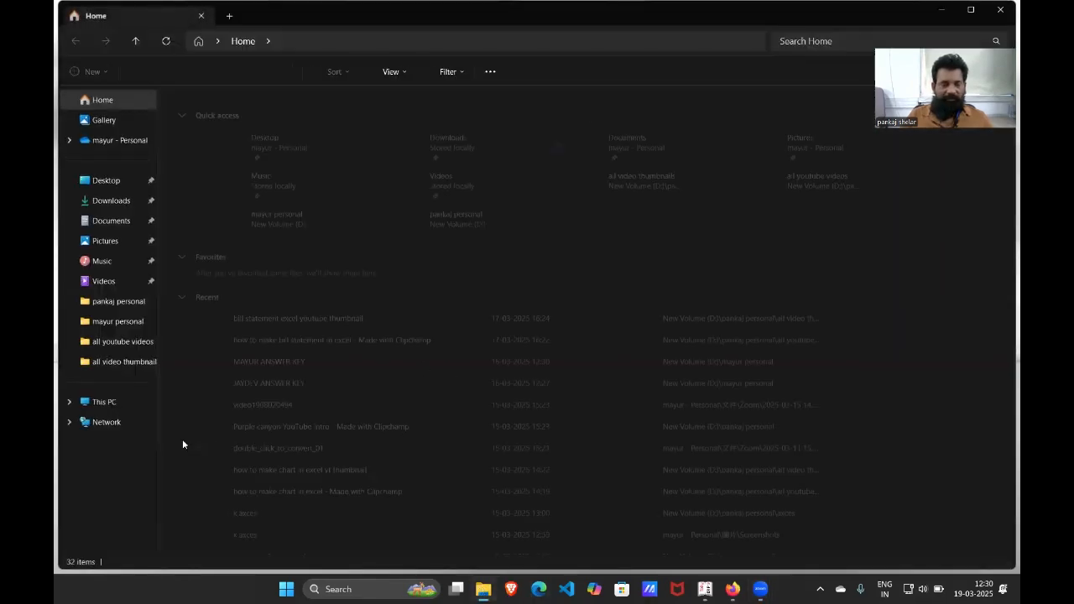
click(93, 405)
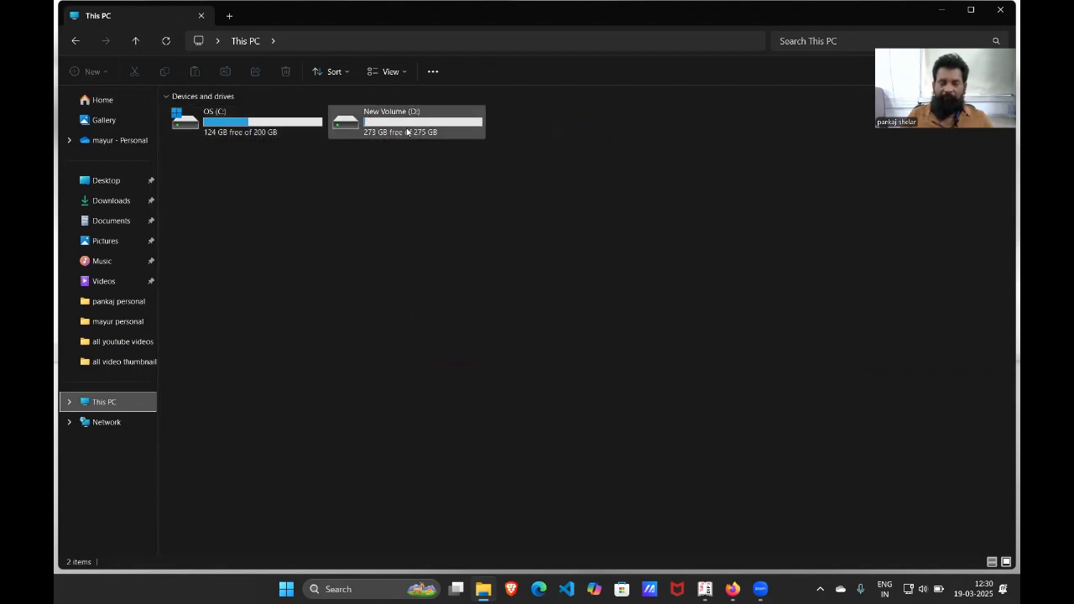
mouse_move(407, 132)
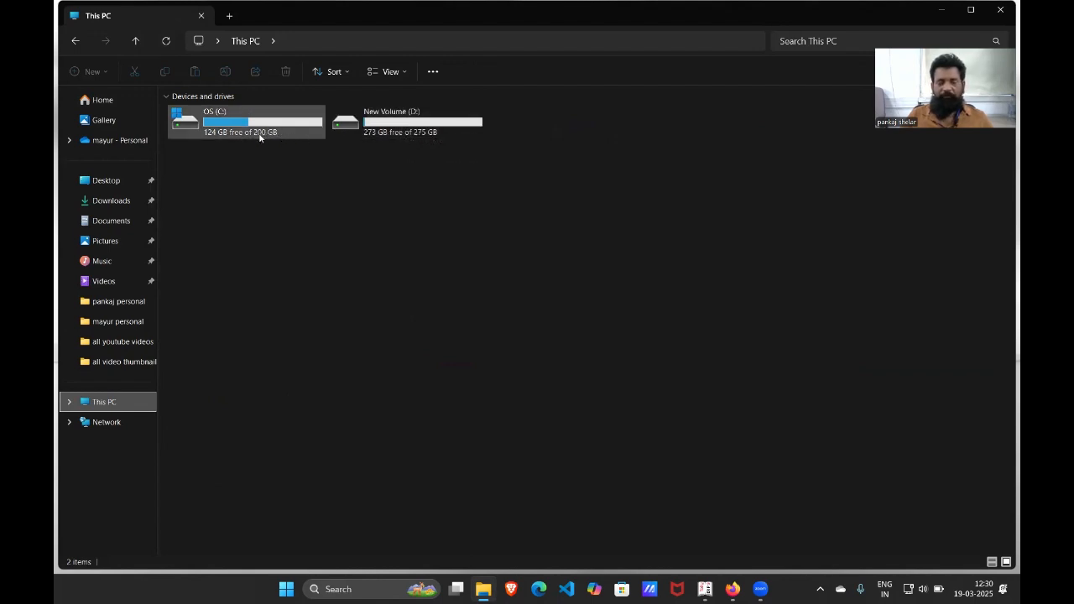
mouse_move(226, 126)
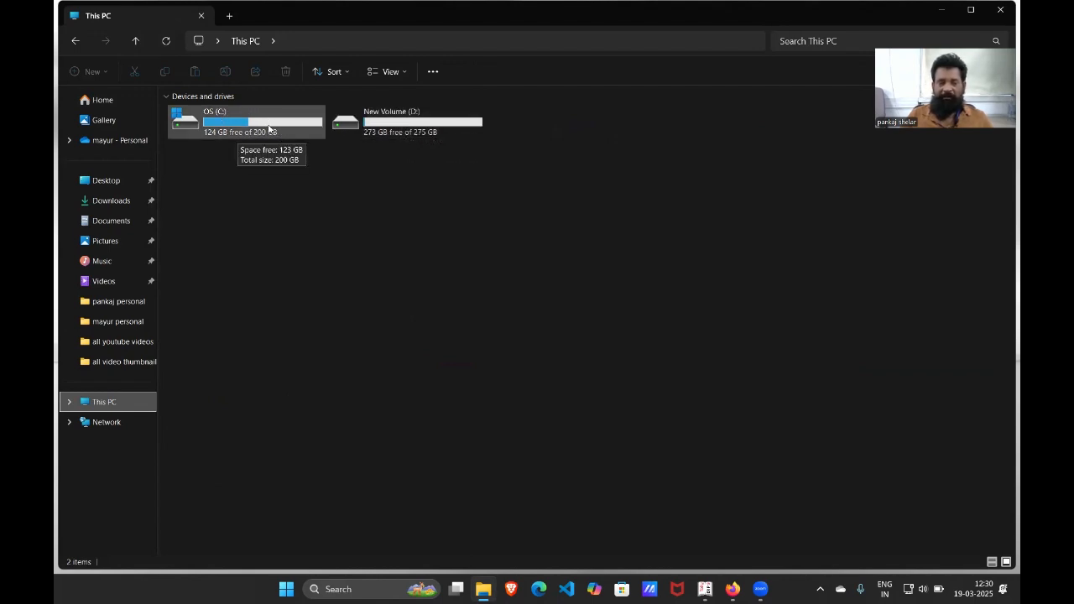
mouse_move(464, 126)
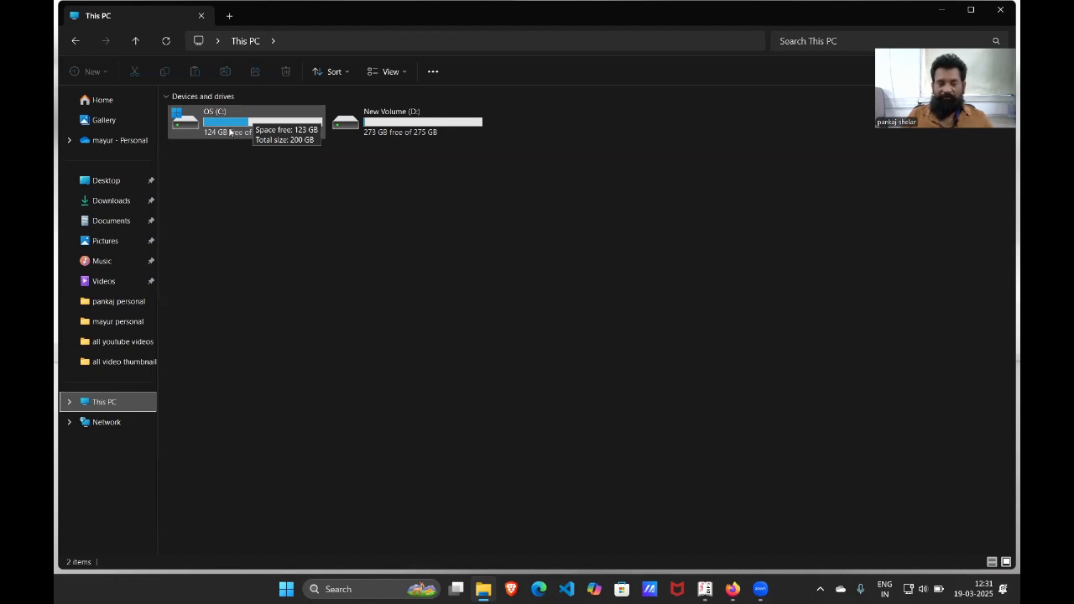
mouse_move(418, 127)
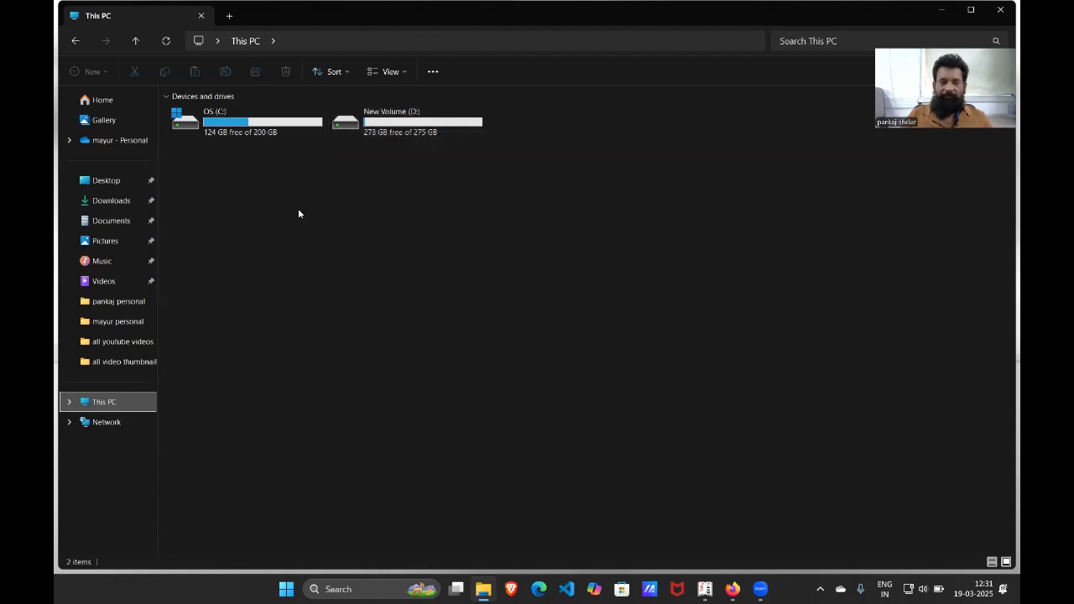
mouse_move(269, 130)
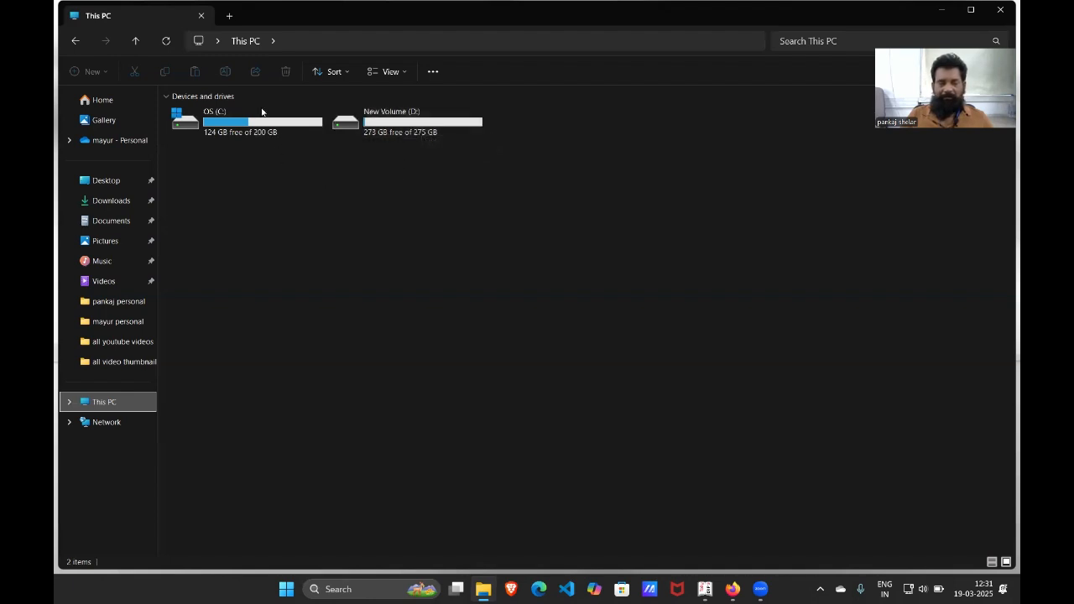
double_click(406, 120)
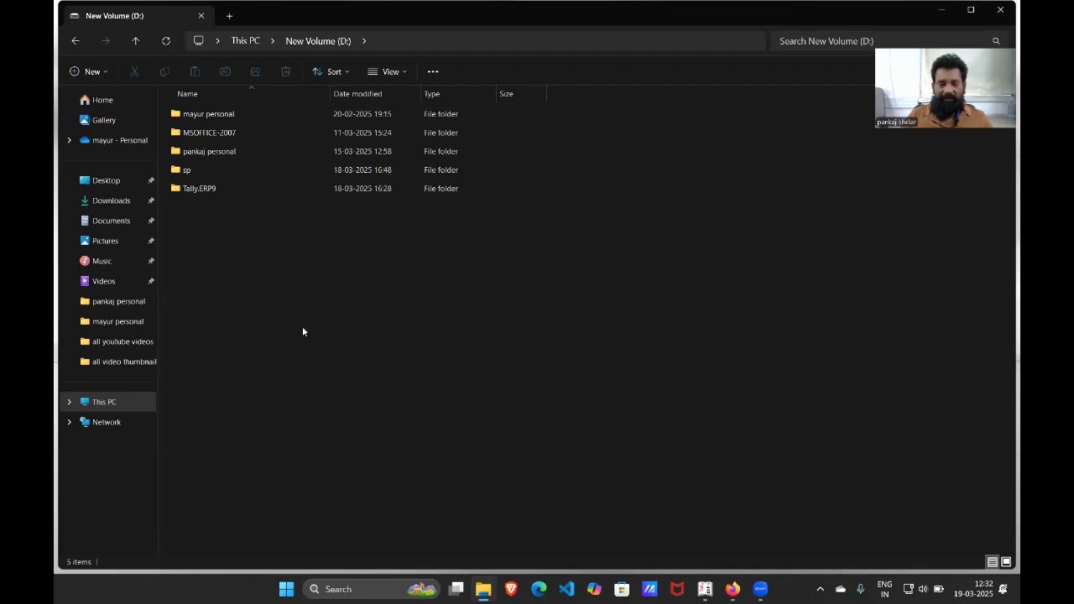
Create a new folder in the root of drive D: and name it with the owner's surname
right_click(278, 228)
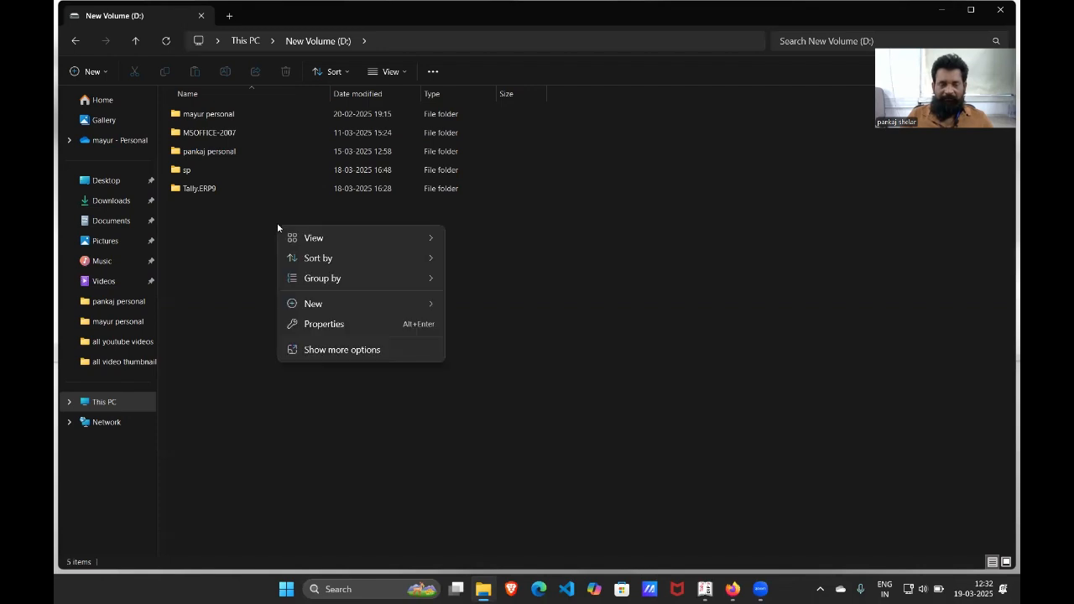
mouse_move(364, 260)
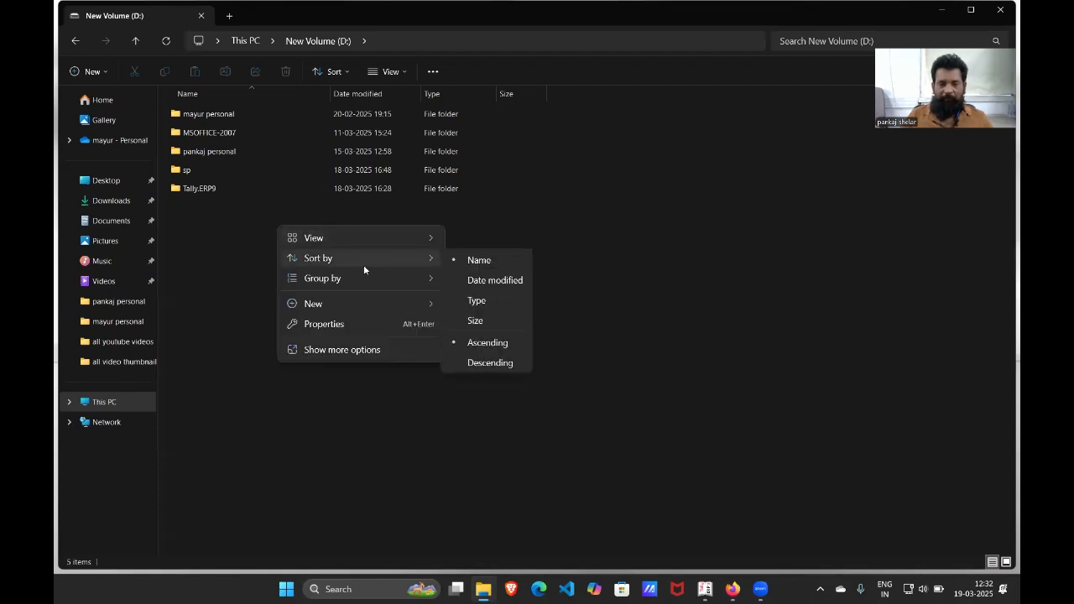
mouse_move(373, 303)
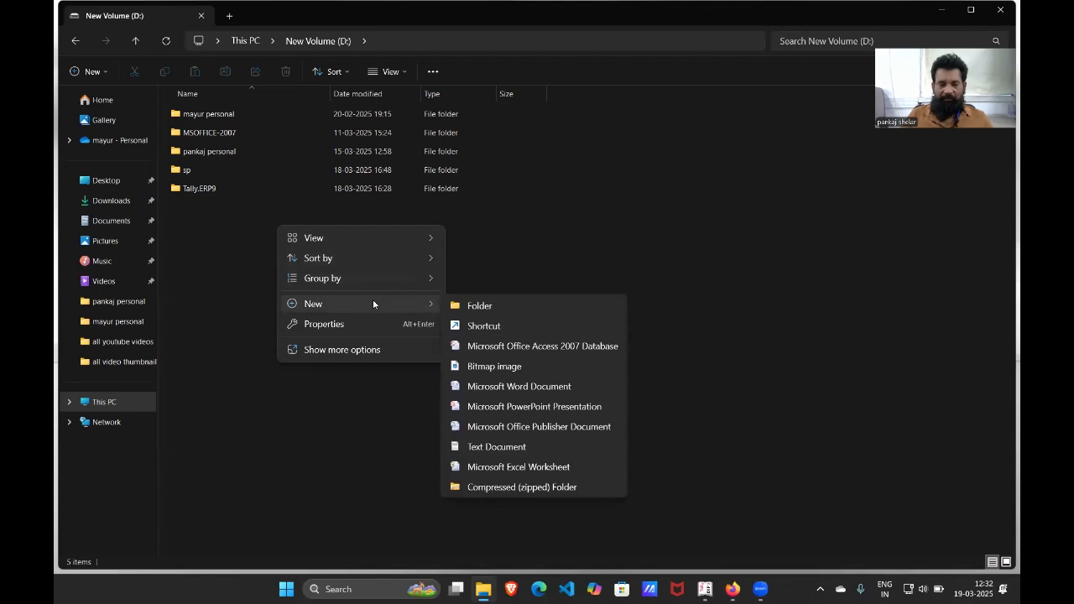
click(498, 307)
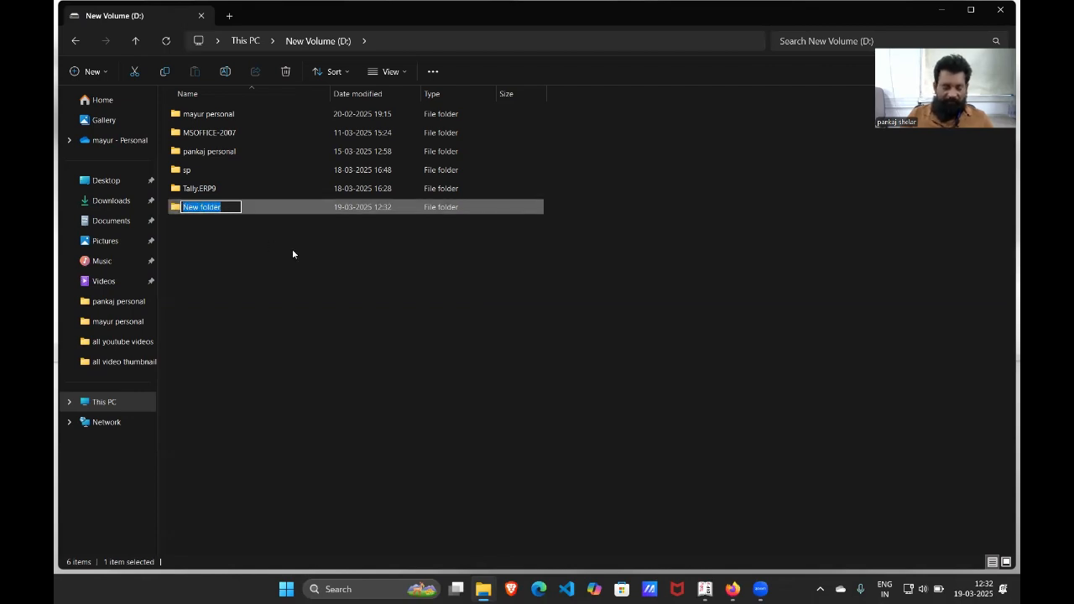
key(BackSpace)
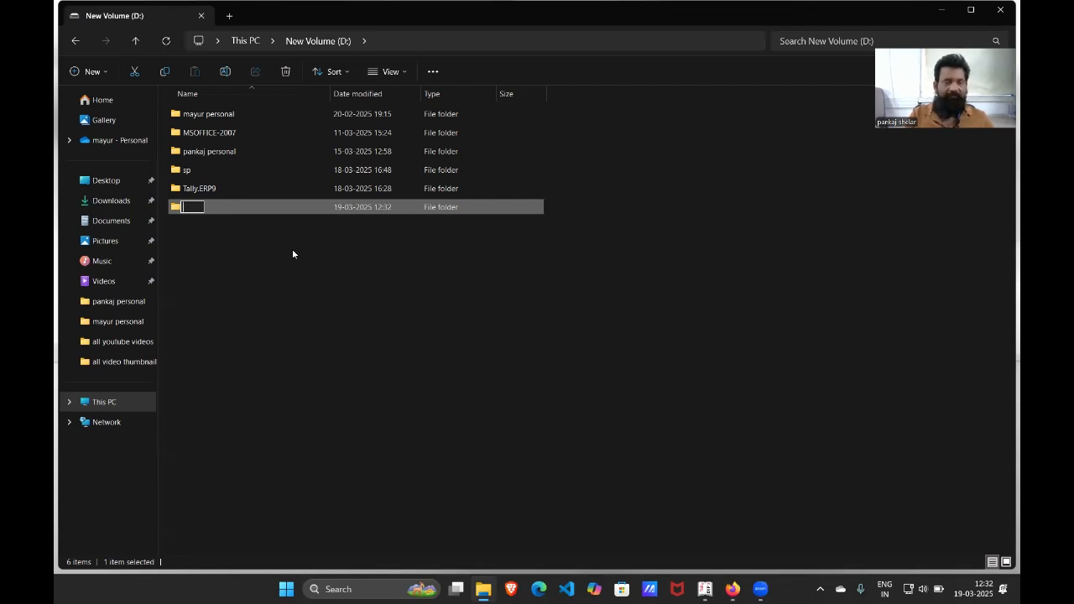
text(shelar)
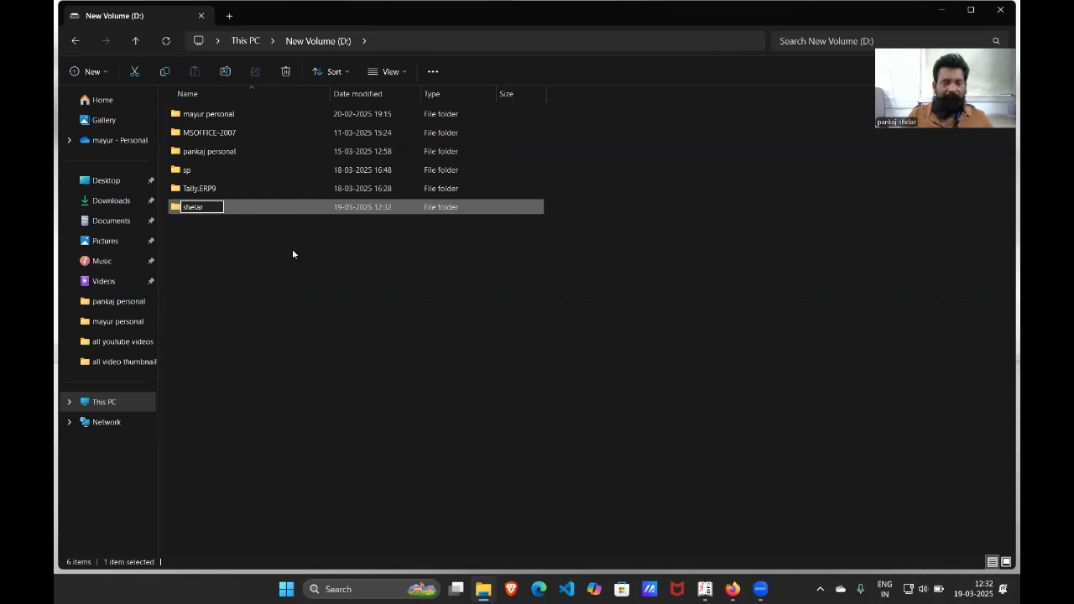
click(293, 254)
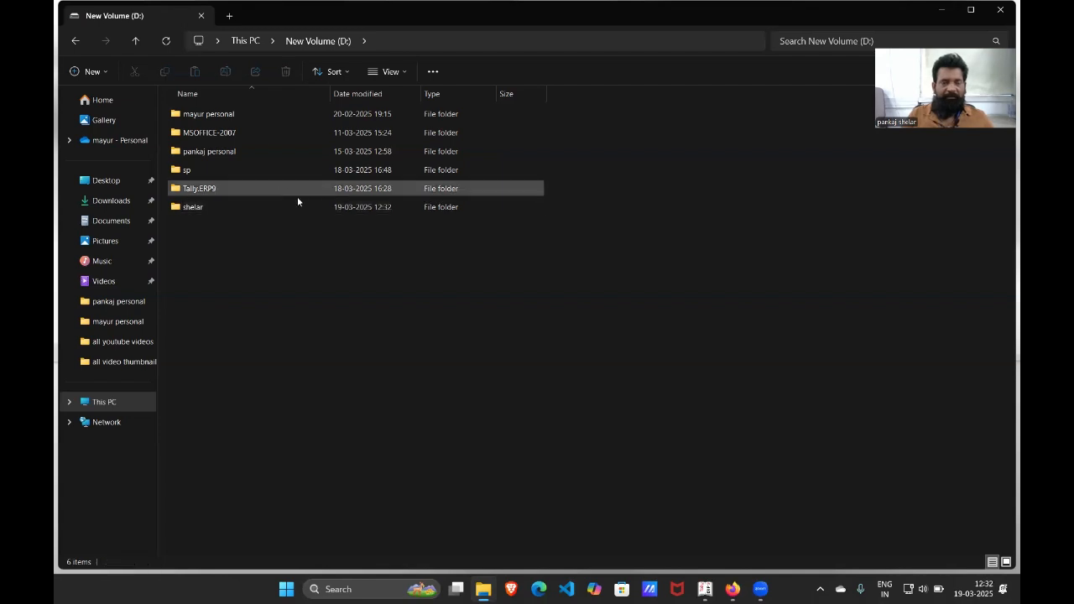
Open the new surname folder and create a subfolder named tallydata inside it
double_click(194, 207)
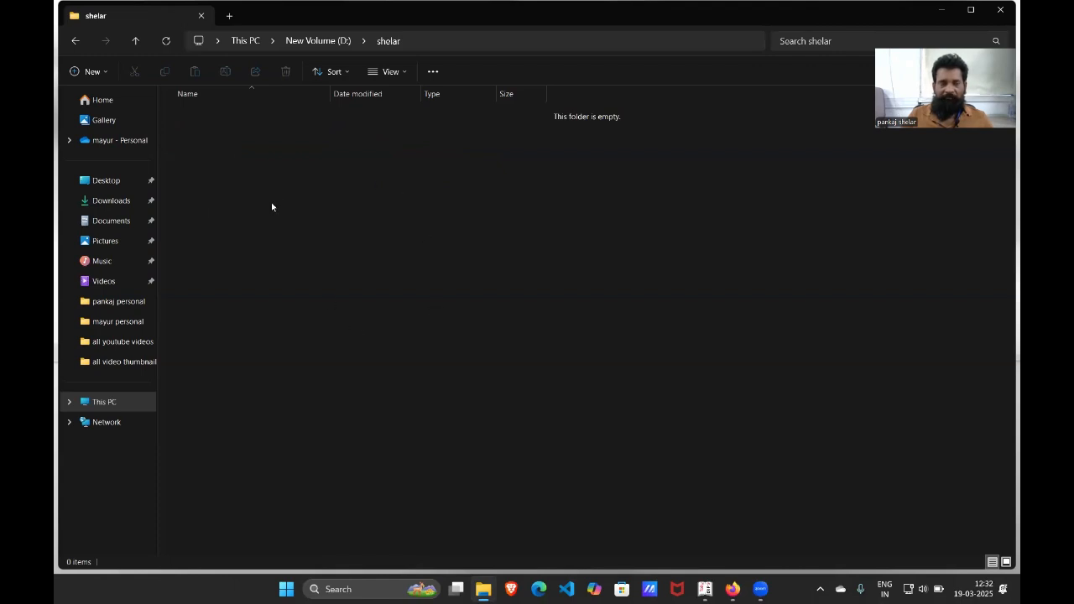
right_click(261, 152)
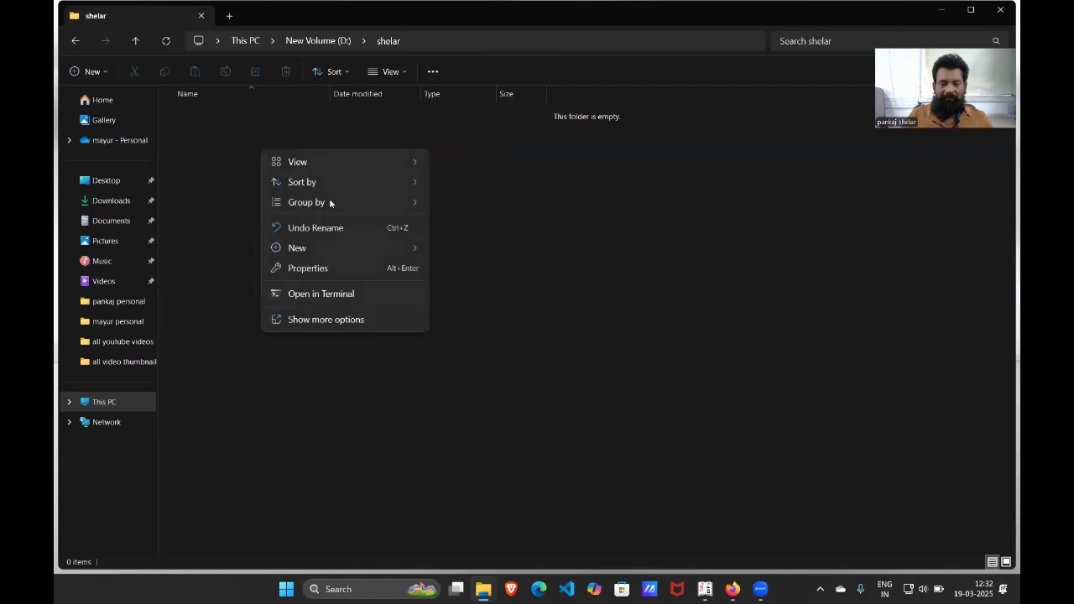
mouse_move(403, 249)
click(448, 251)
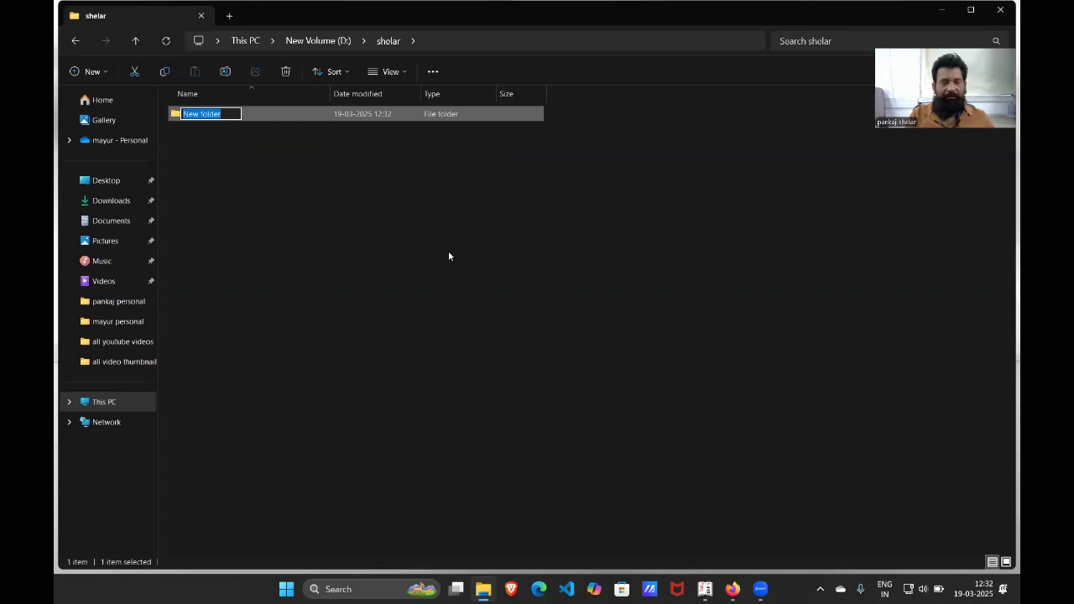
text(tally)
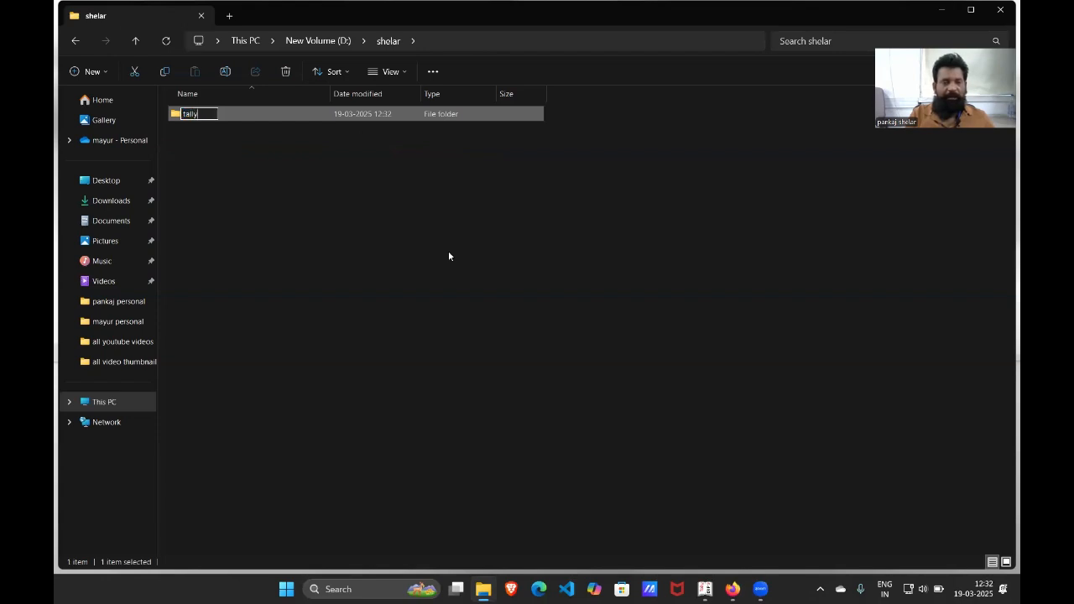
text(data)
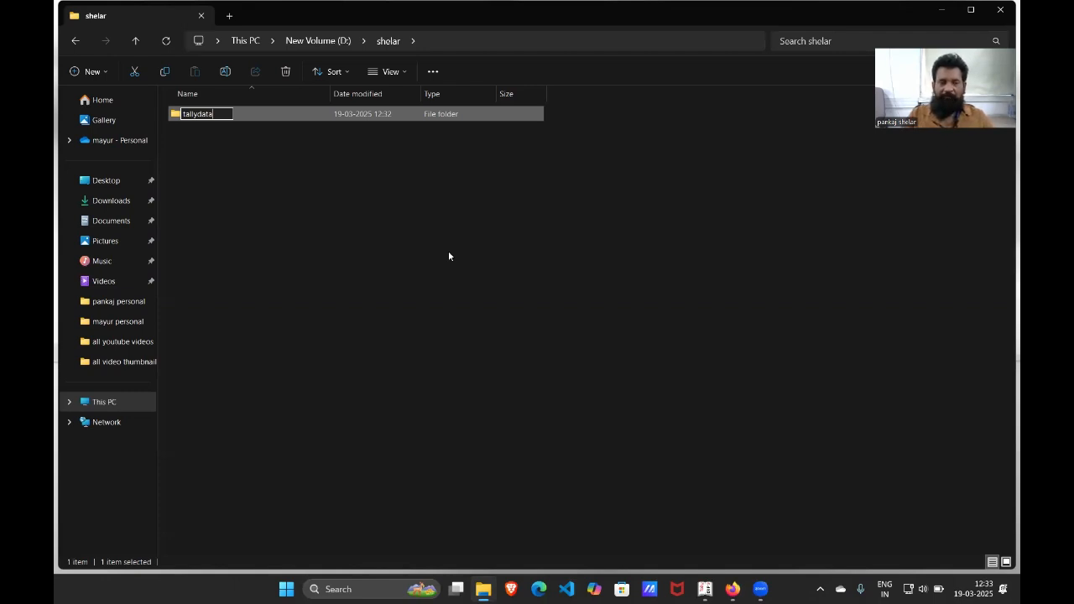
key(Return)
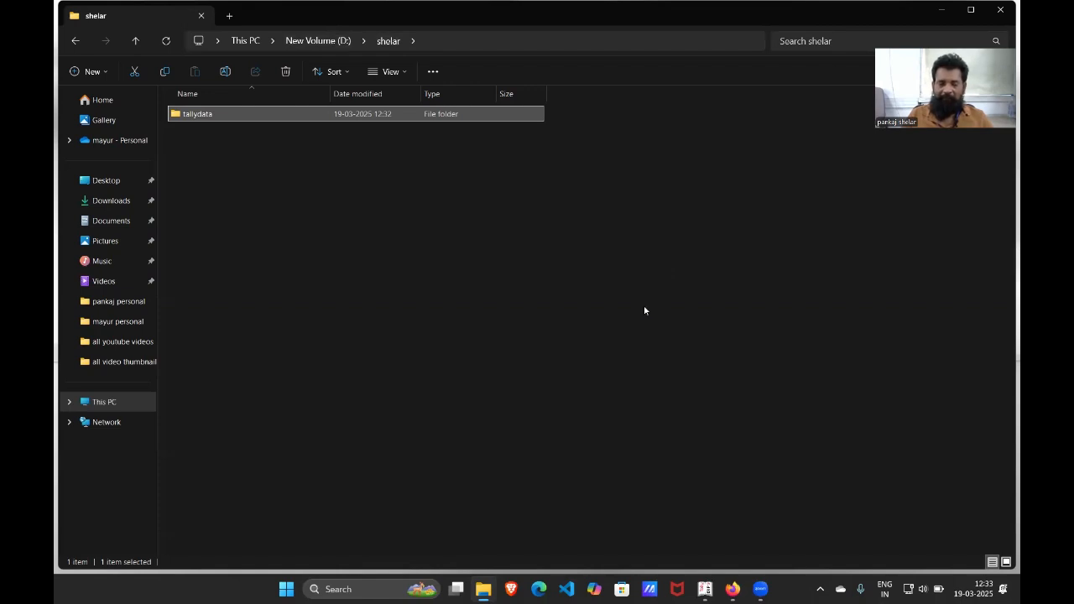
Switch back to Tally.ERP 9 and set the company's Directory to the tallydata subfolder of the surname folder on drive D:
click(706, 590)
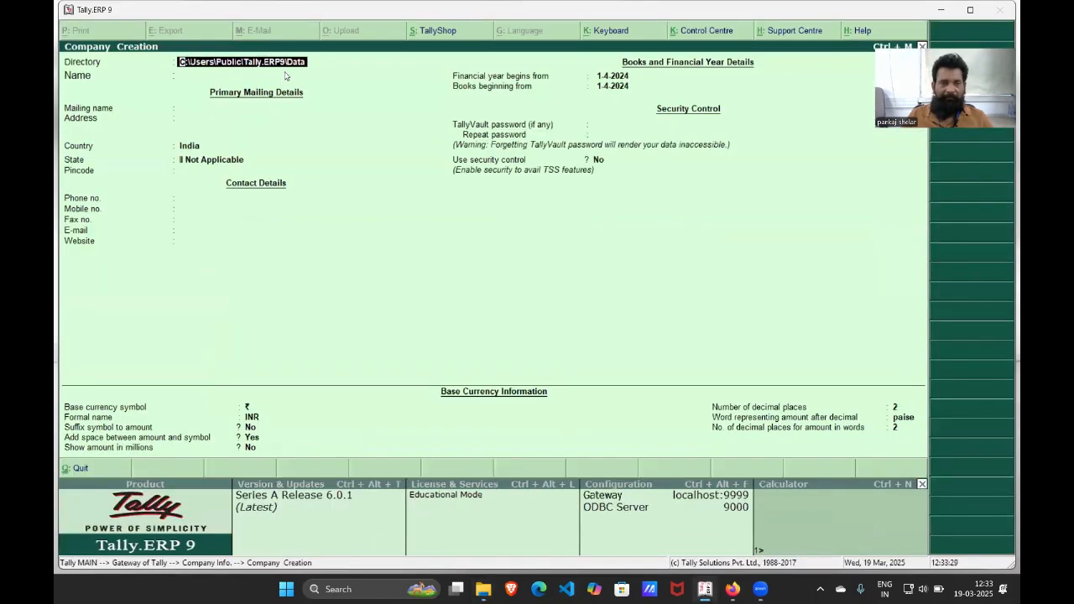
key(Delete)
key(Delete)
key(Delete)
key(Delete)
key(Delete)
key(Delete)
key(Delete)
key(Delete)
key(Delete)
key(Delete)
key(Delete)
key(Delete)
key(Delete)
key(Delete)
key(Delete)
key(Delete)
key(Delete)
key(Delete)
key(Delete)
key(Delete)
key(Delete)
key(Delete)
key(Delete)
key(Delete)
key(Delete)
key(Delete)
key(Delete)
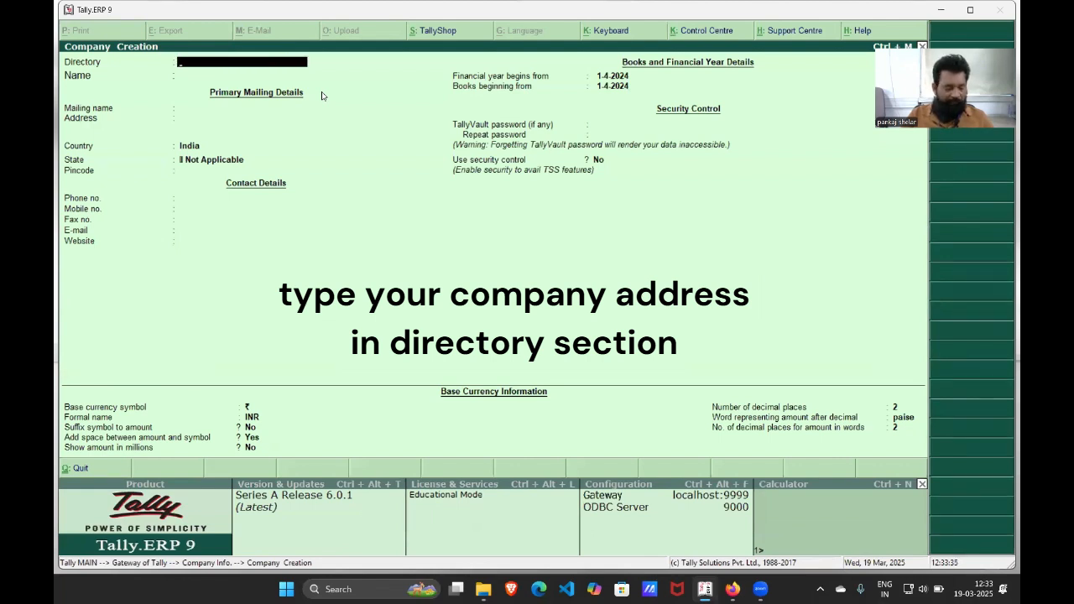
text(d)
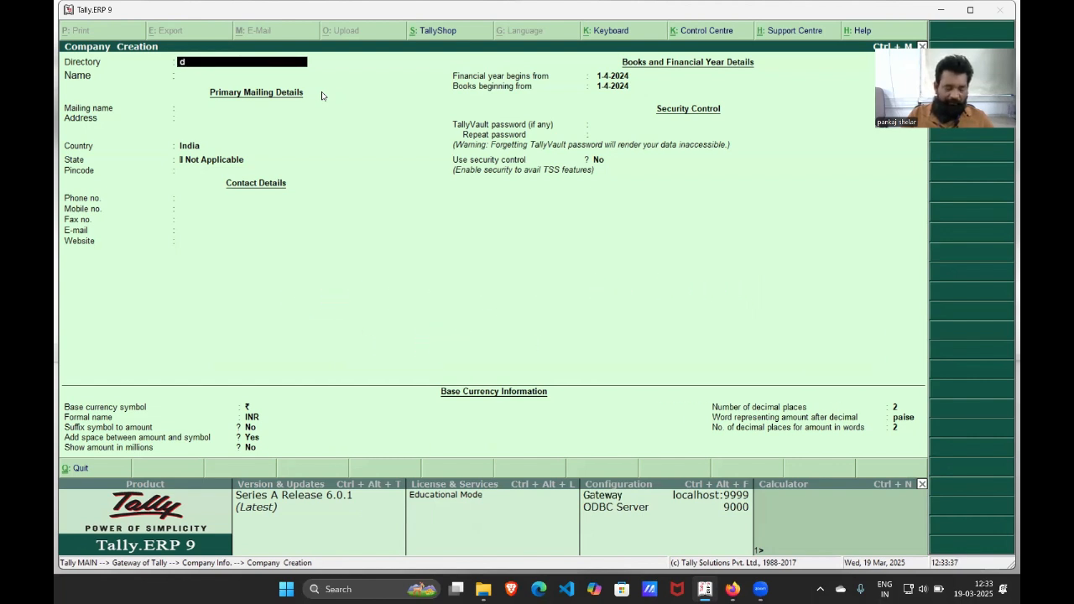
text(:\)
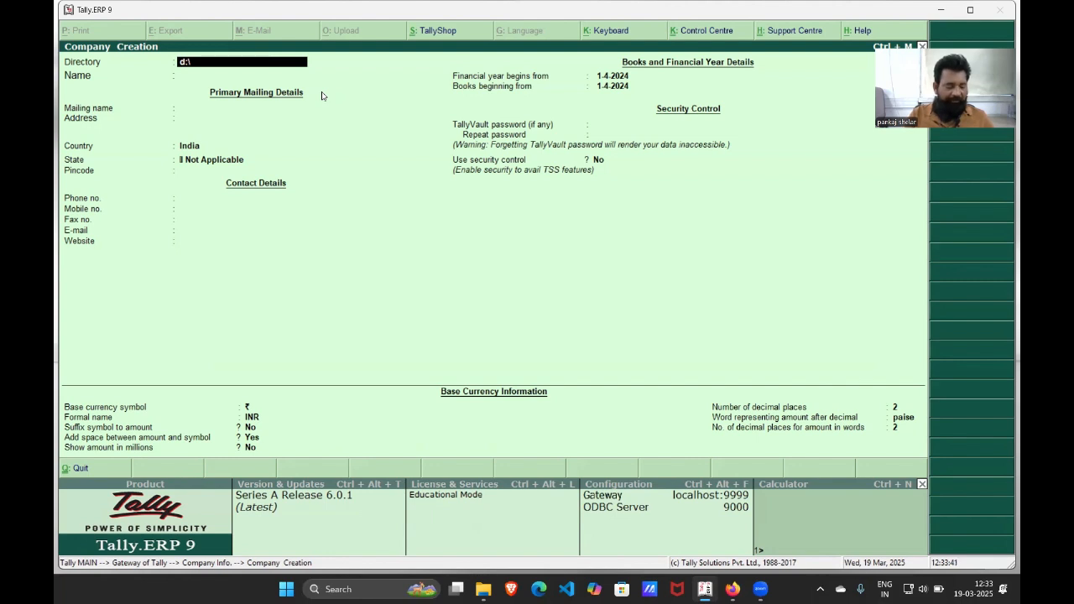
text(shelar)
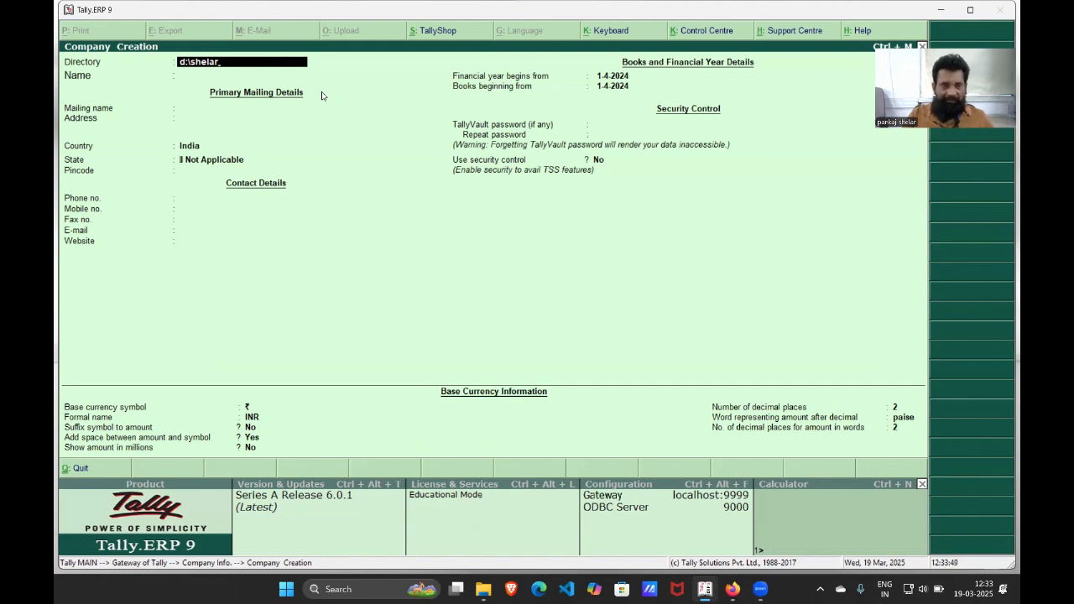
text(\tallydata)
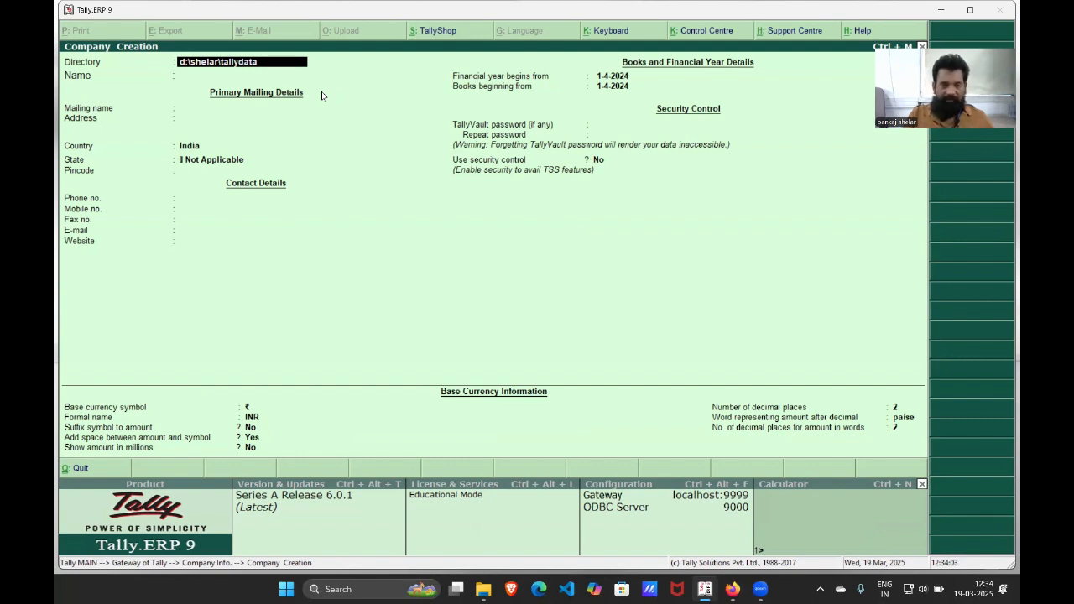
key(Return)
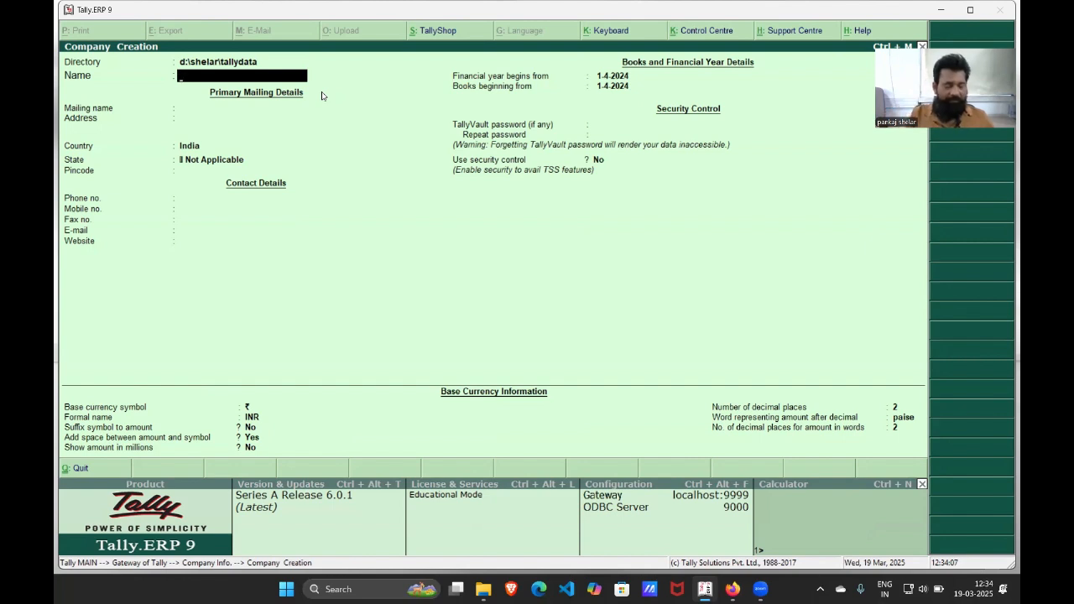
Name the company Tata, accept Tata as the mailing name, and leave the address blank
text(Tata)
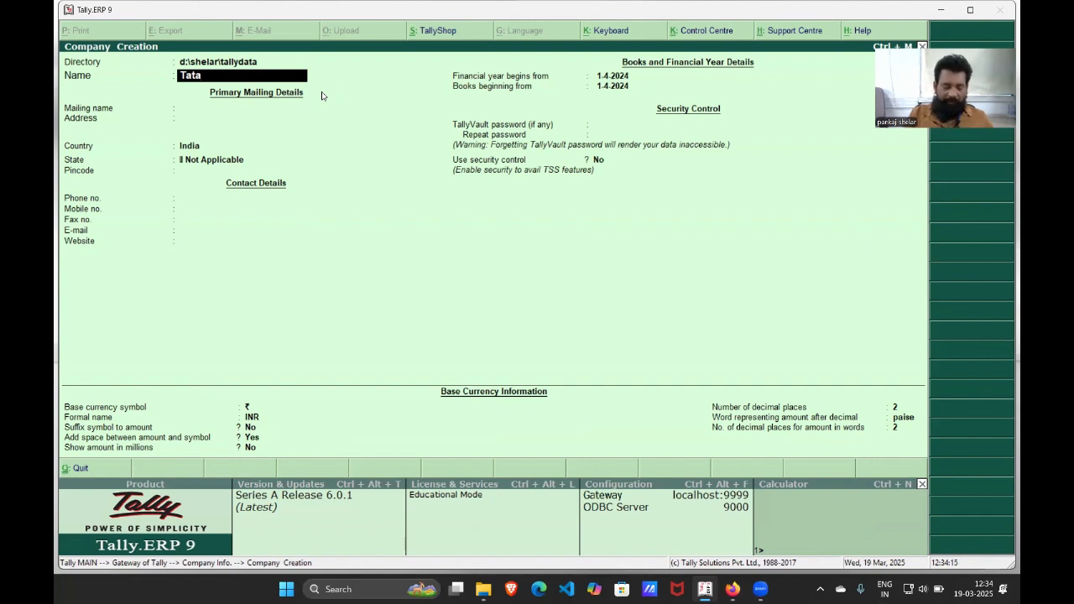
key(Return)
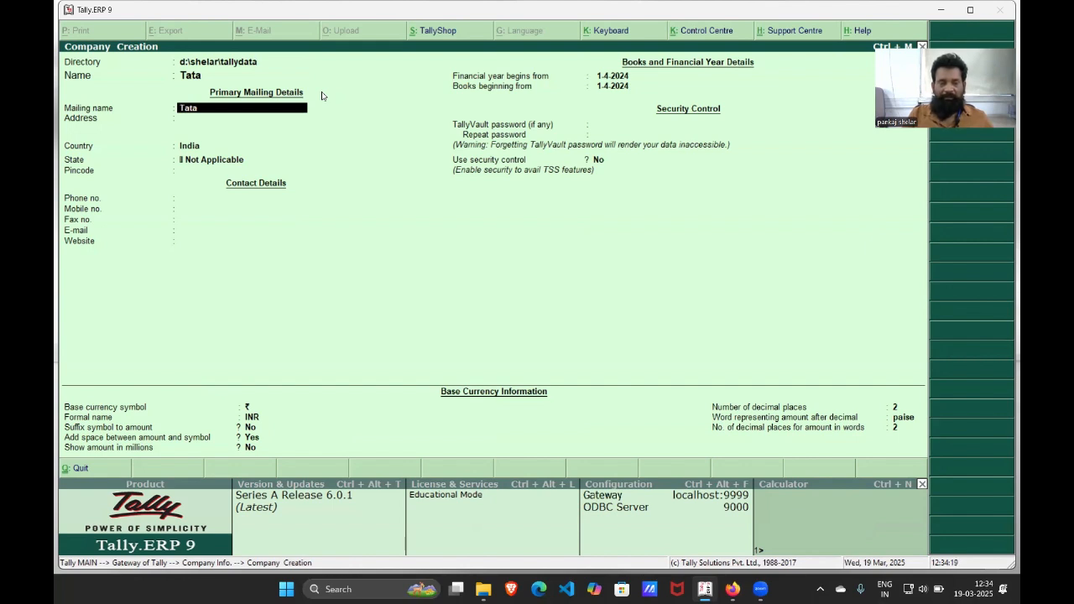
key(Return)
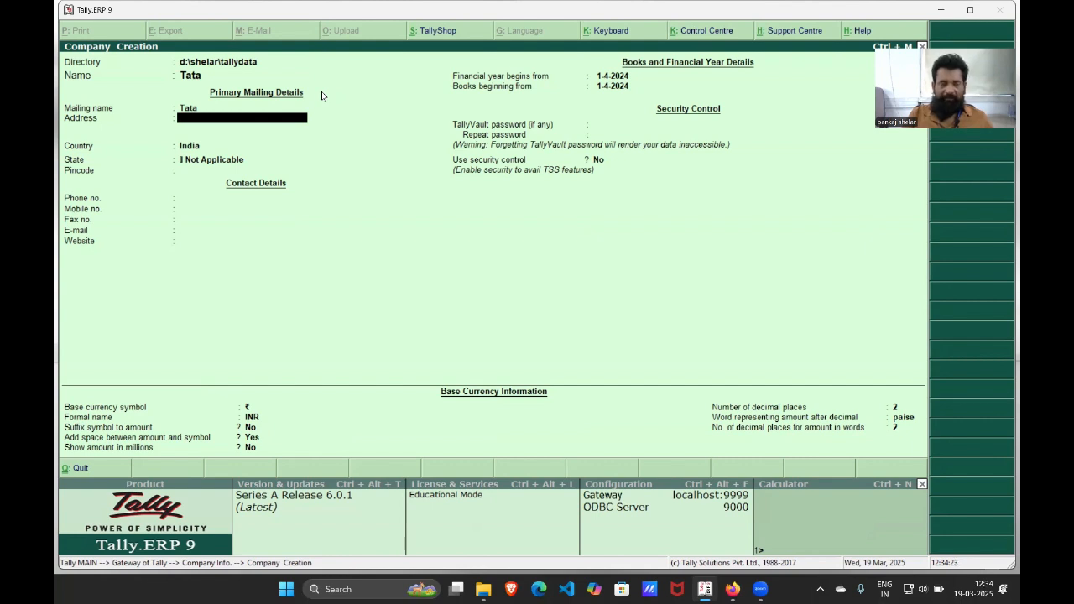
key(Return)
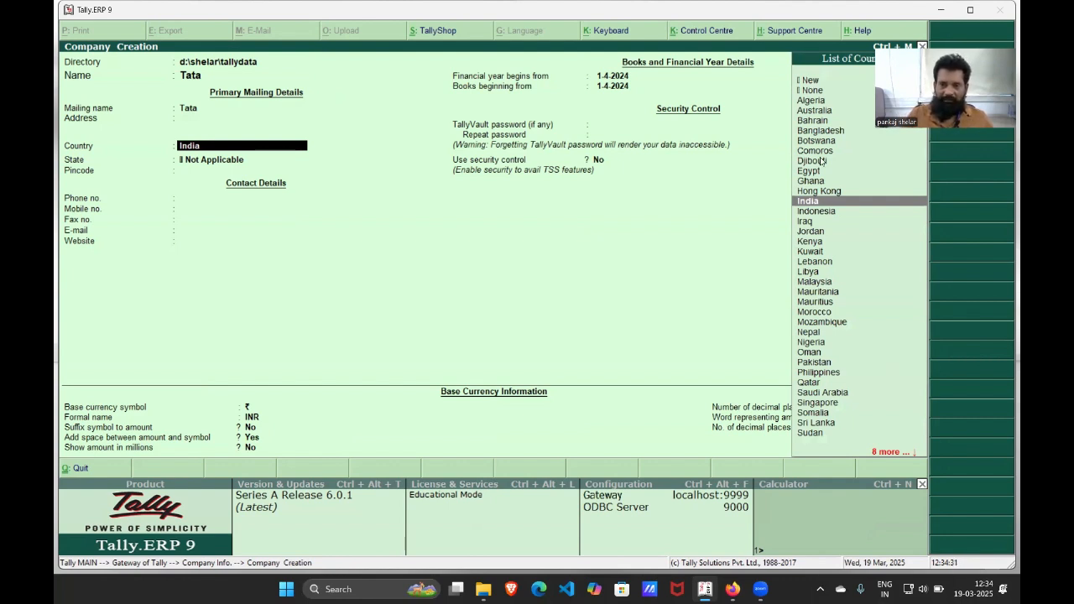
Browse the list of countries and select India as the company's country
key(Up)
key(Up)
key(Up)
key(Up)
key(Up)
key(Up)
key(Up)
key(Up)
key(Up)
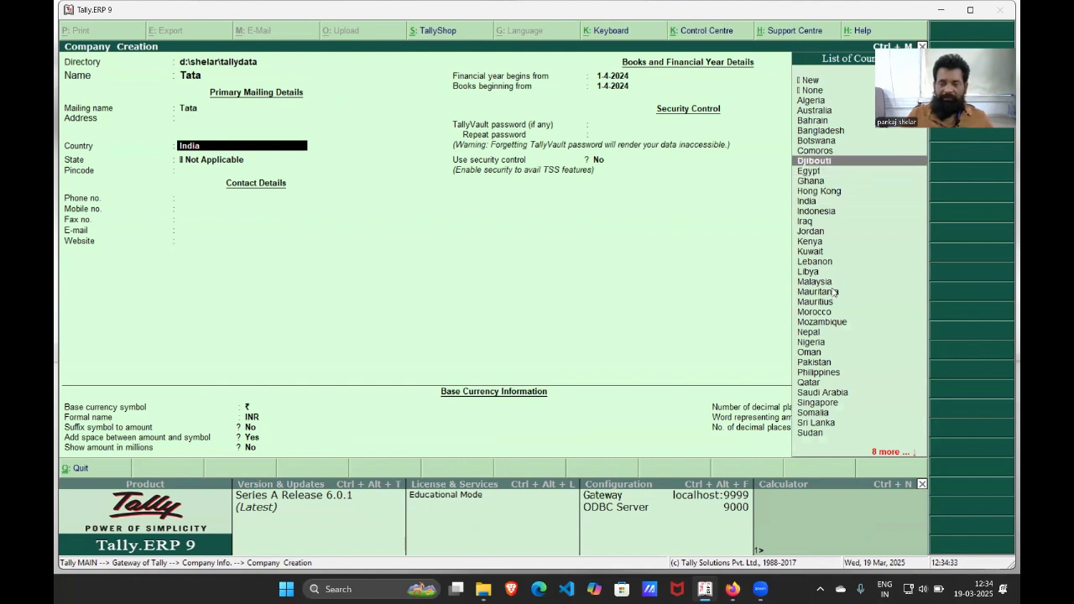
key(Up)
key(Up)
key(Up)
key(Down)
key(Down)
key(Down)
key(Down)
key(Down)
key(Down)
key(Down)
key(Down)
key(Down)
key(Down)
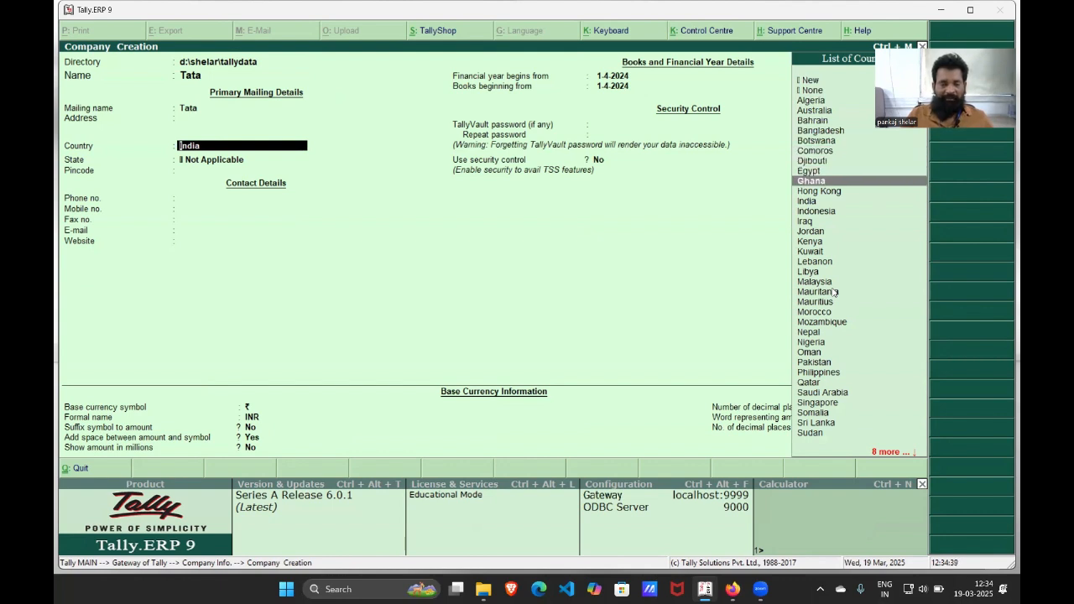
key(Down)
key(Down)
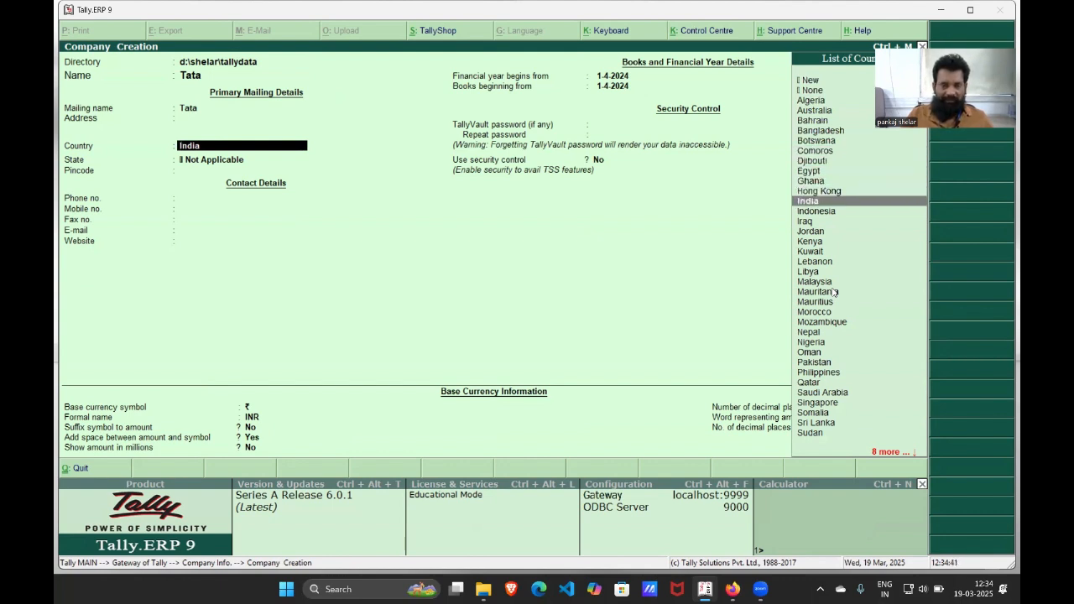
key(Return)
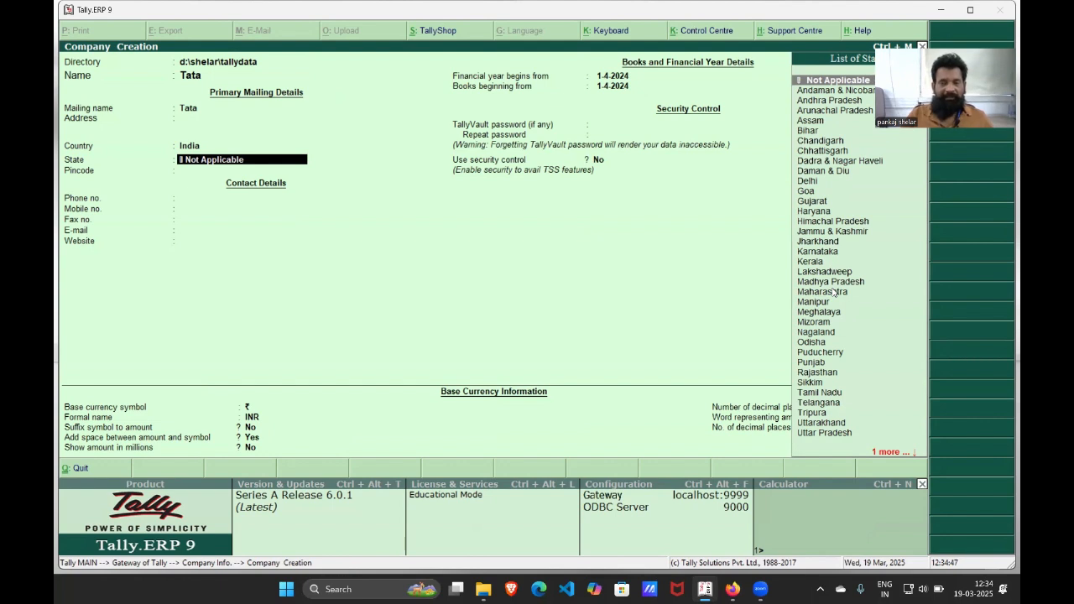
Select Gujarat as the company's state
key(Down)
key(Down)
key(Down)
key(Down)
key(Down)
key(Down)
key(Down)
key(Down)
key(Down)
key(Down)
key(Down)
key(Down)
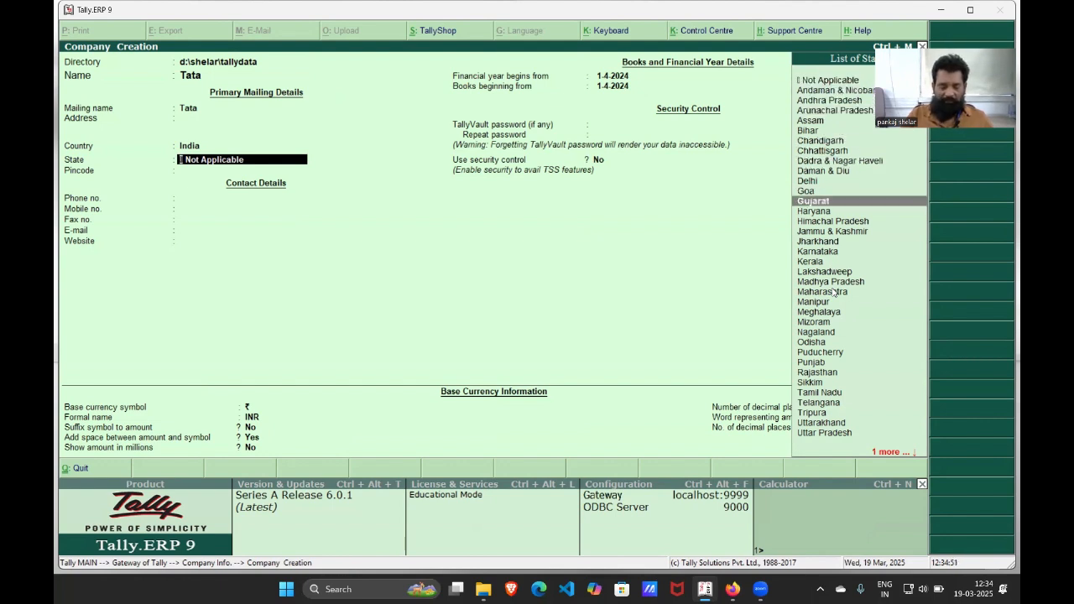
key(Return)
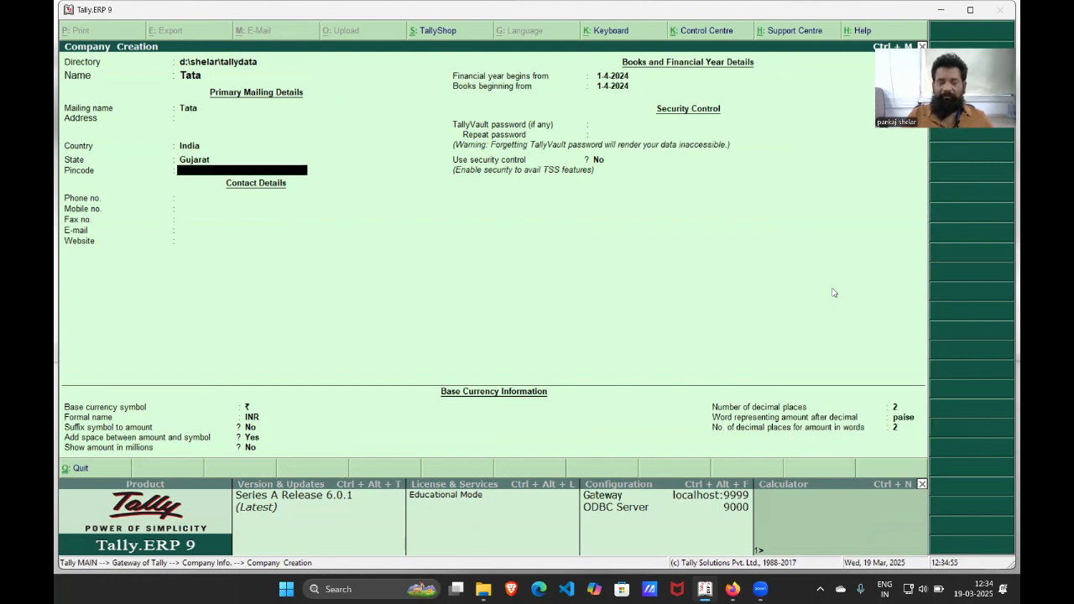
Leave the pincode and all contact details, from phone number to website, blank
key(Return)
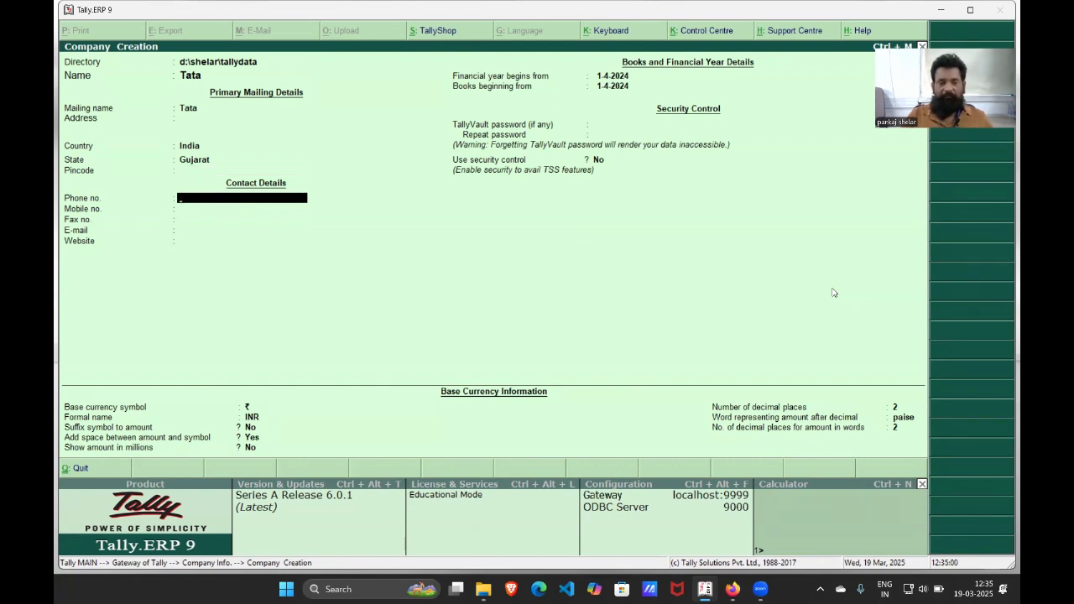
key(Return)
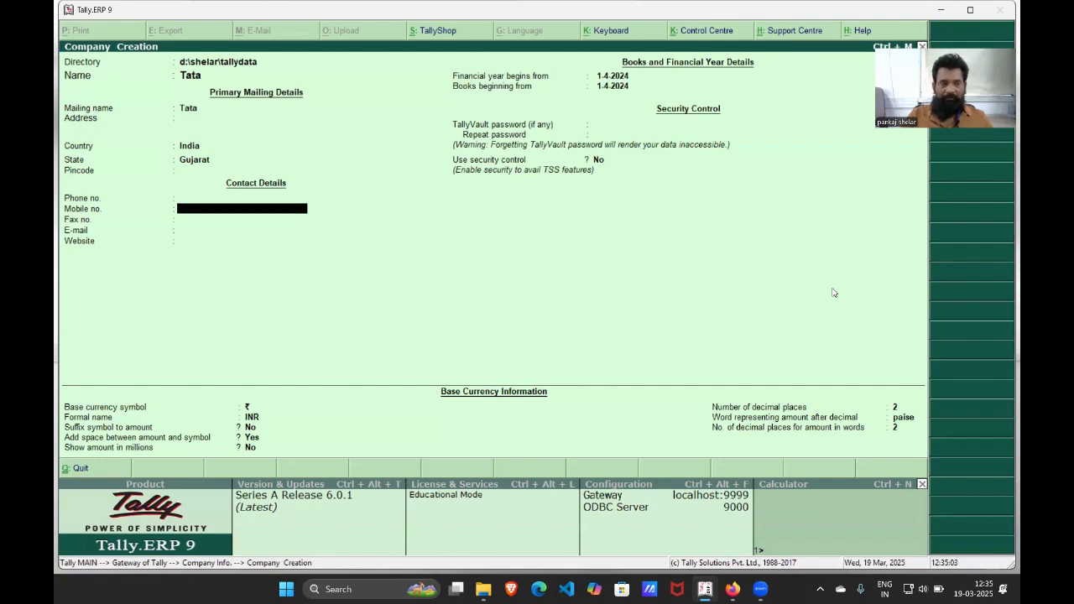
key(Return)
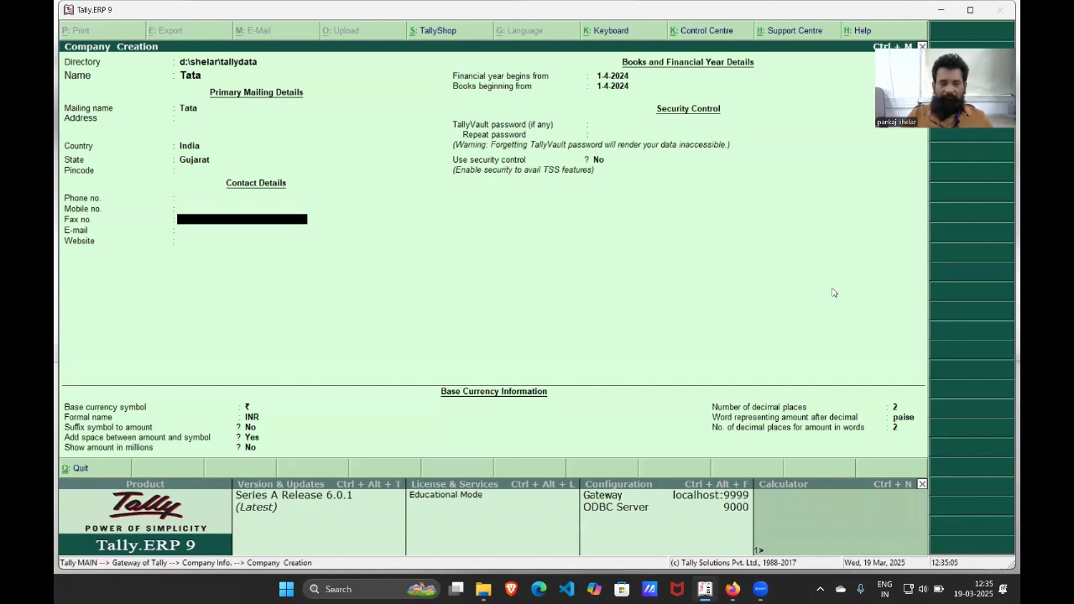
key(Return)
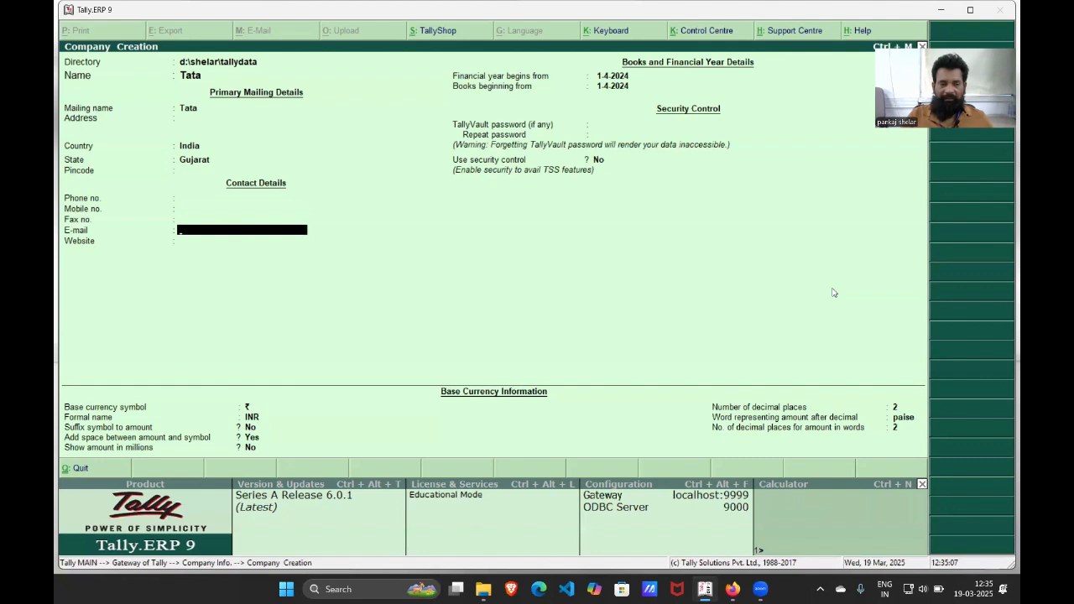
key(Return)
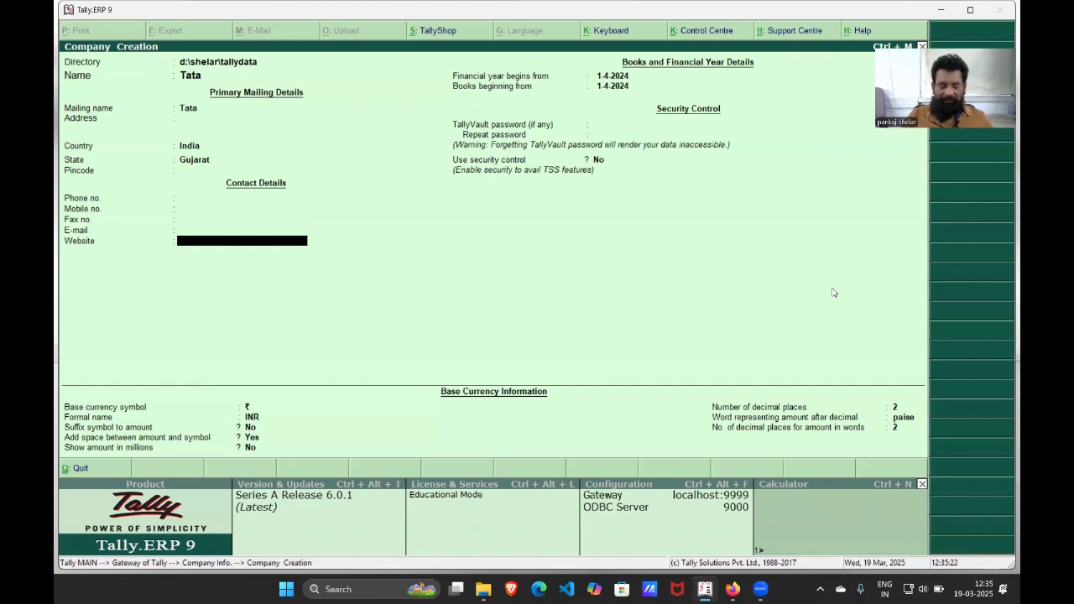
key(Return)
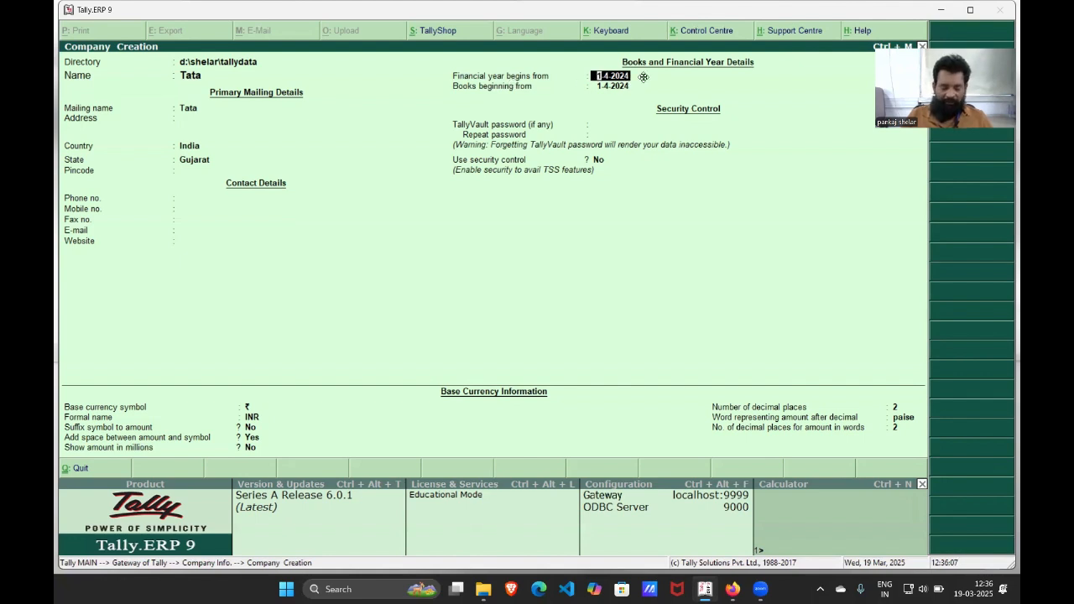
Accept 1-4-2024 for both the financial year and books beginning dates, and leave the TallyVault password blank
key(Return)
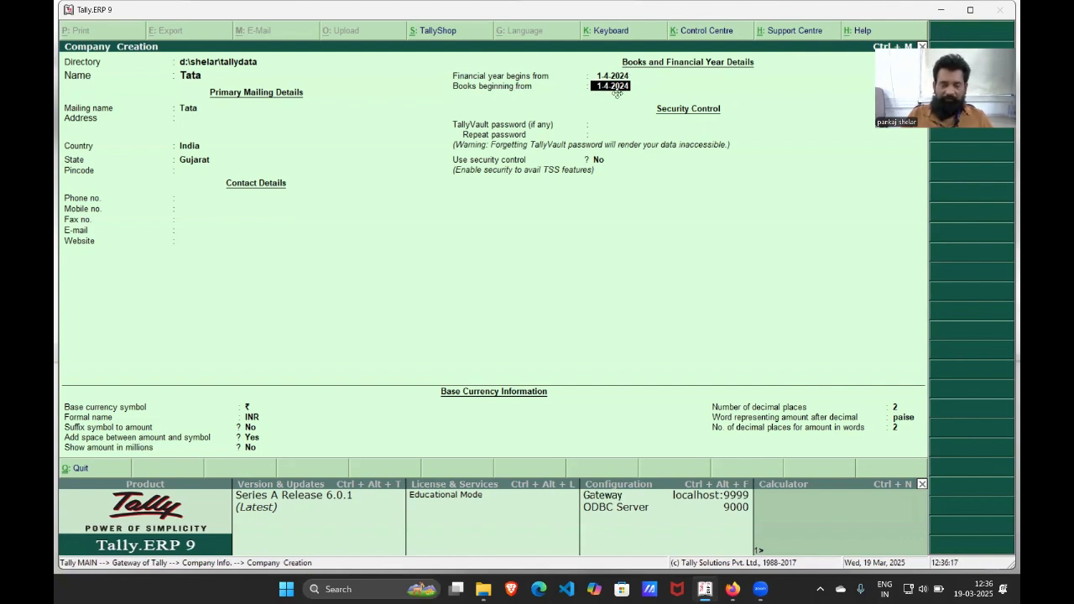
key(Return)
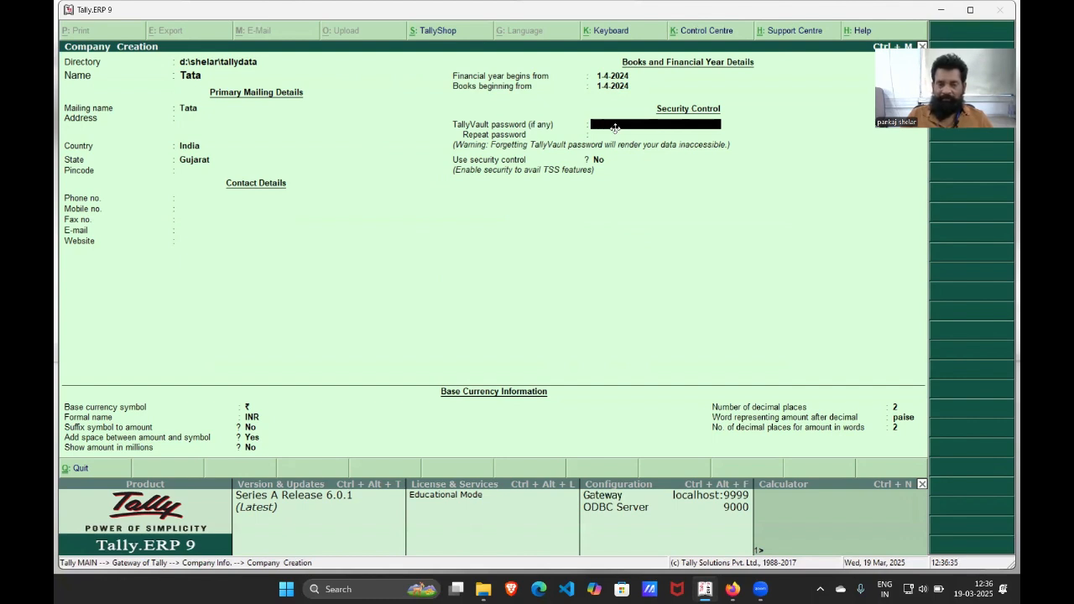
key(Return)
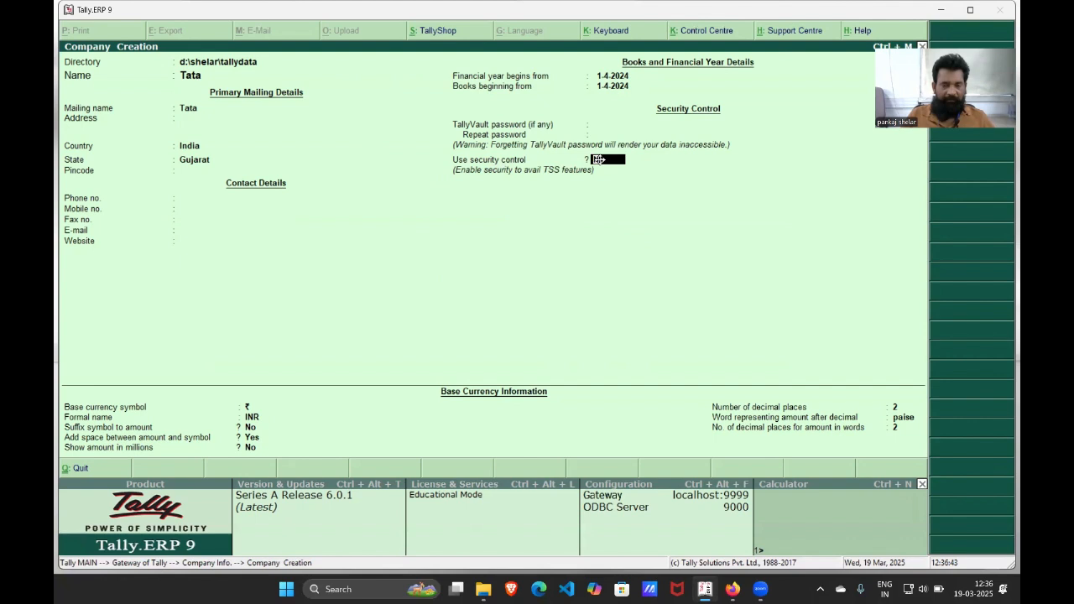
Turn on Use security control to show its administrator fields, and set it back to No
key(y)
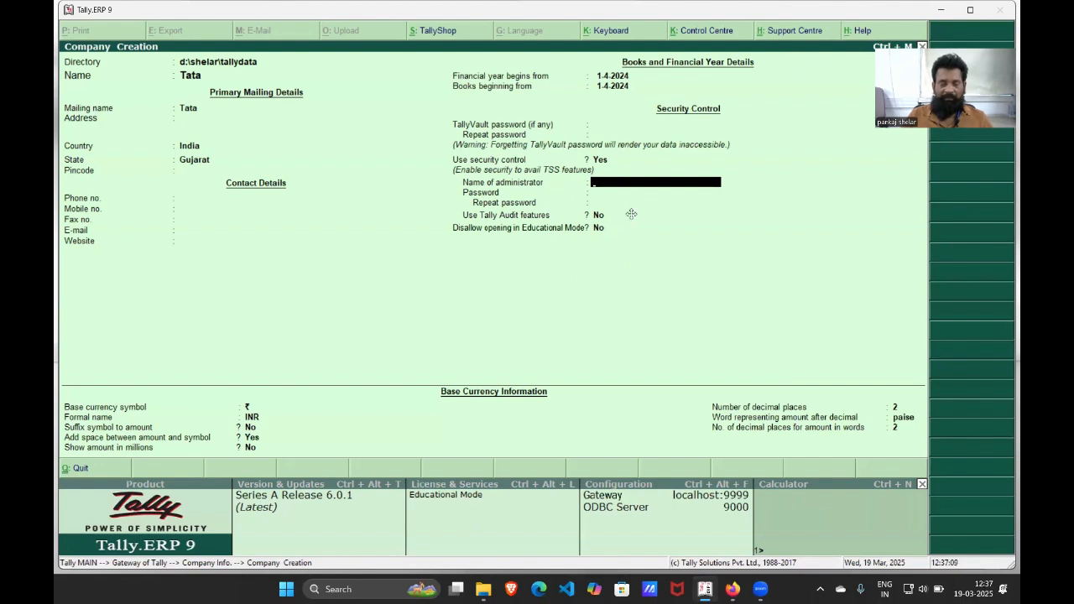
key(BackSpace)
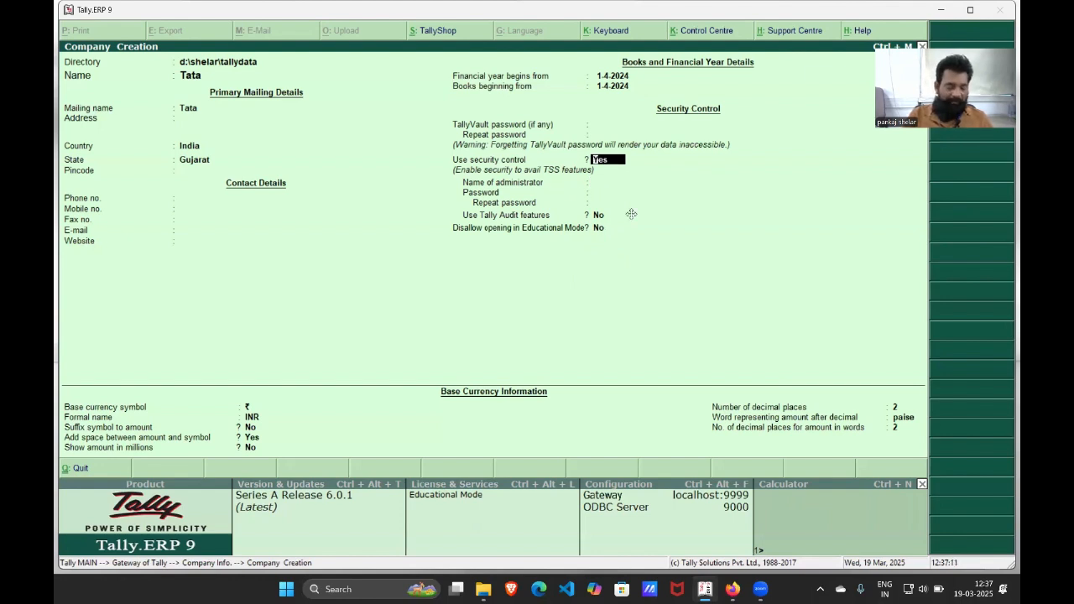
key(n)
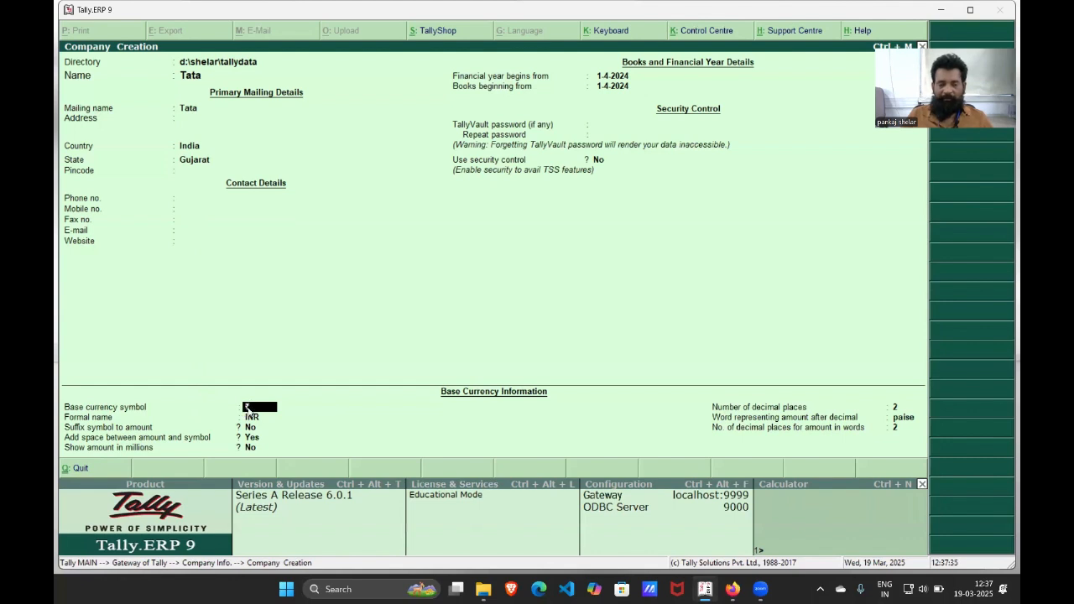
Keep ₹ and INR as base currency, set Suffix symbol to amount to Yes, and accept the spacing and millions defaults
key(Return)
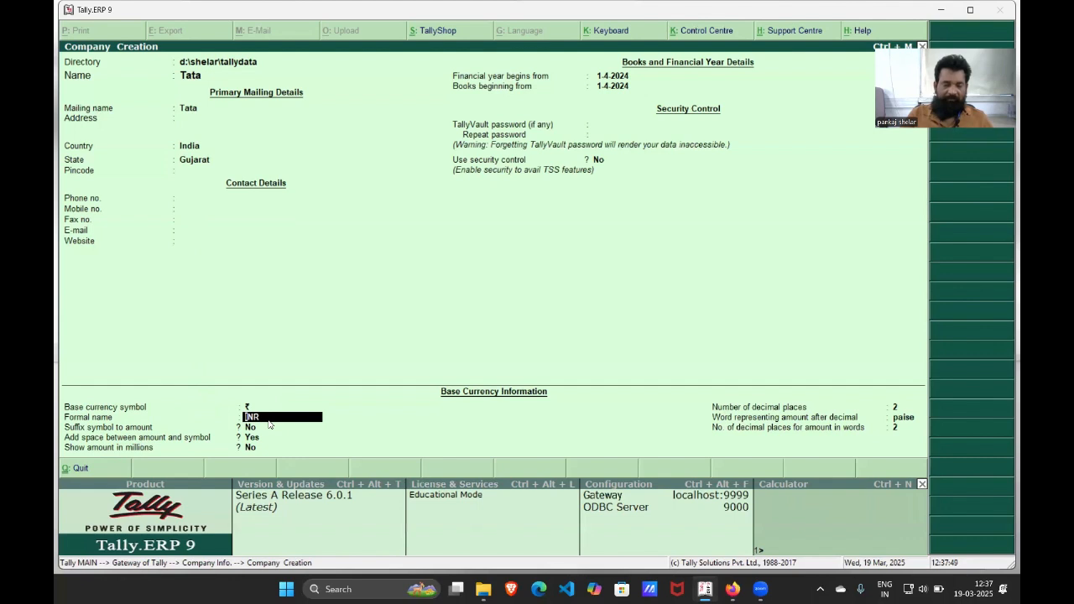
key(Return)
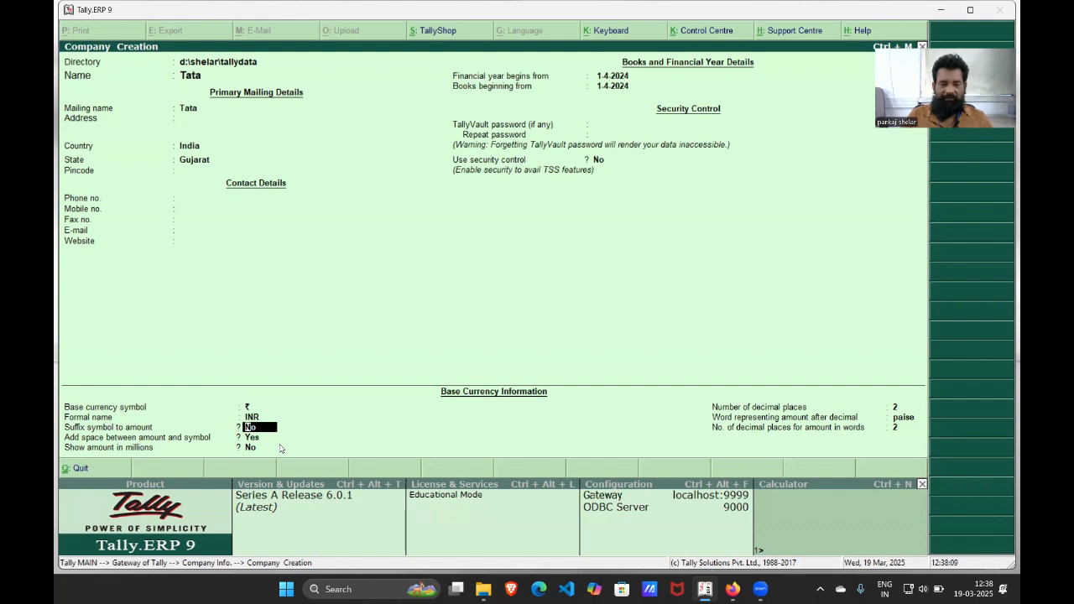
text(y)
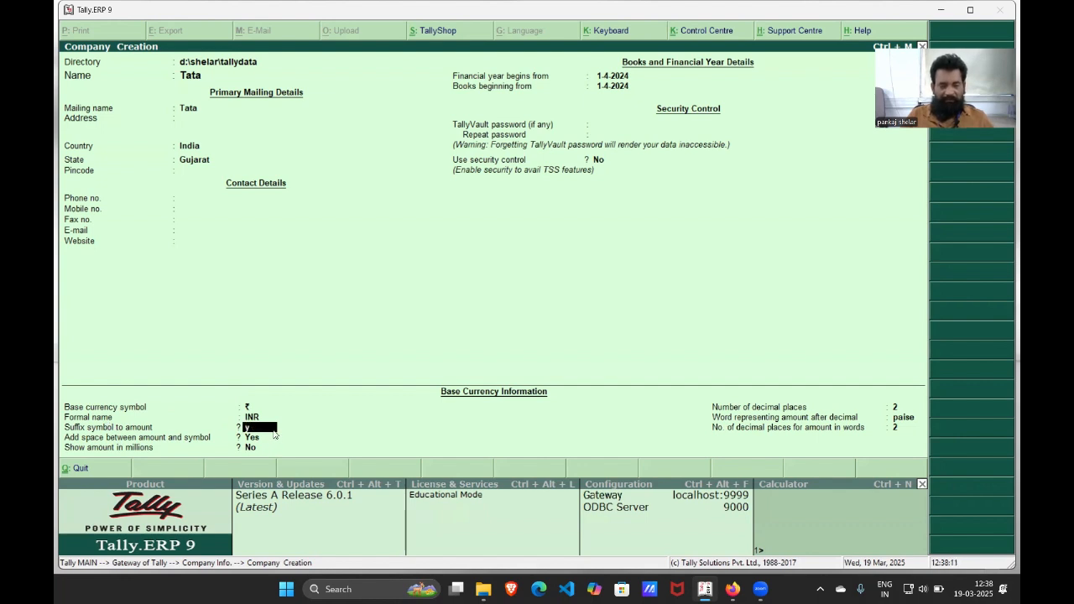
key(Return)
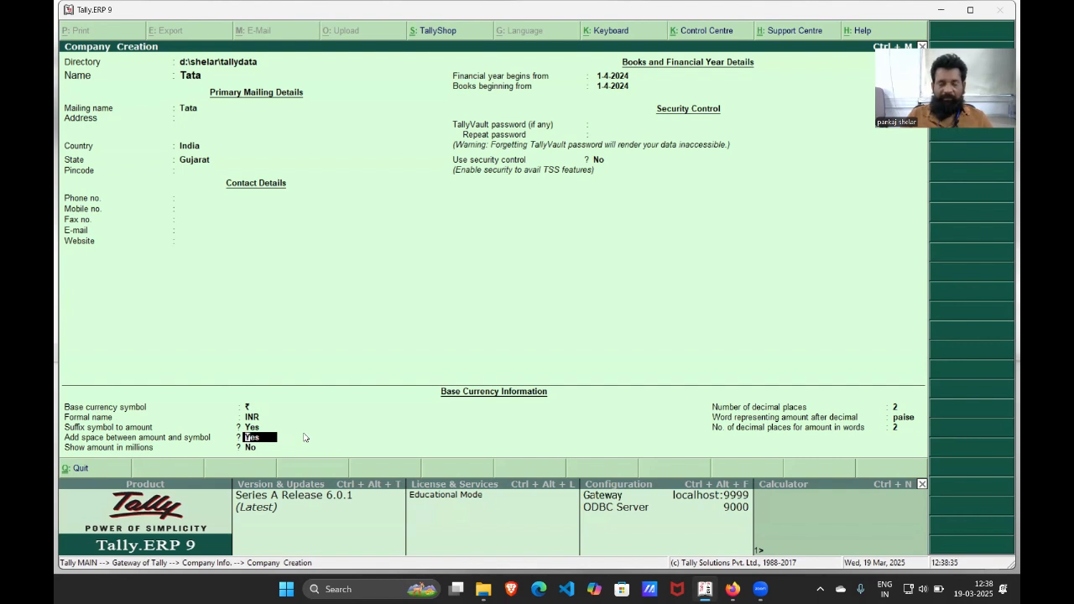
key(Return)
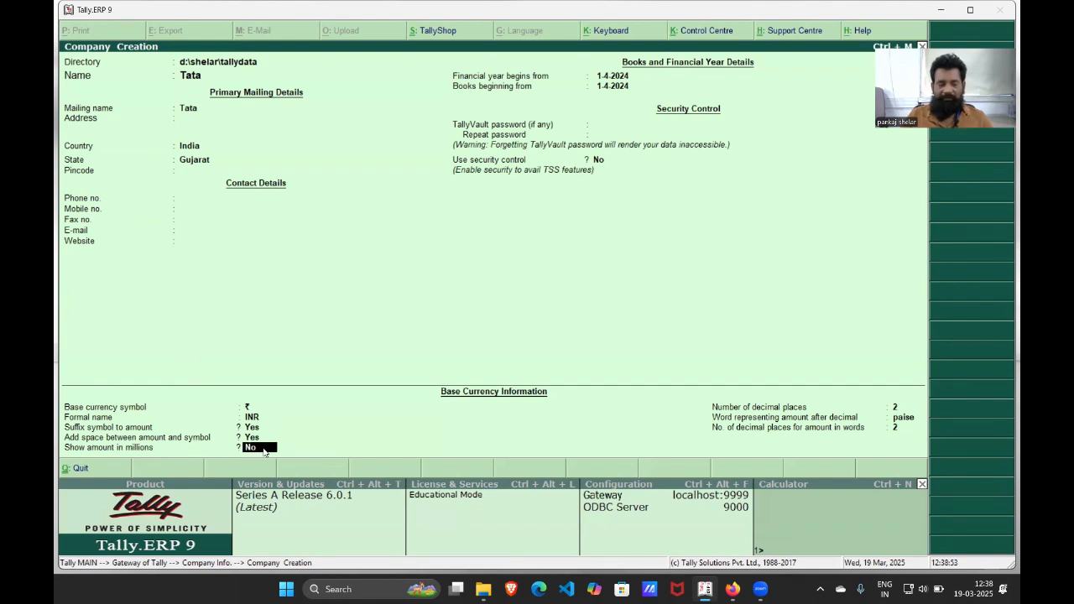
key(Return)
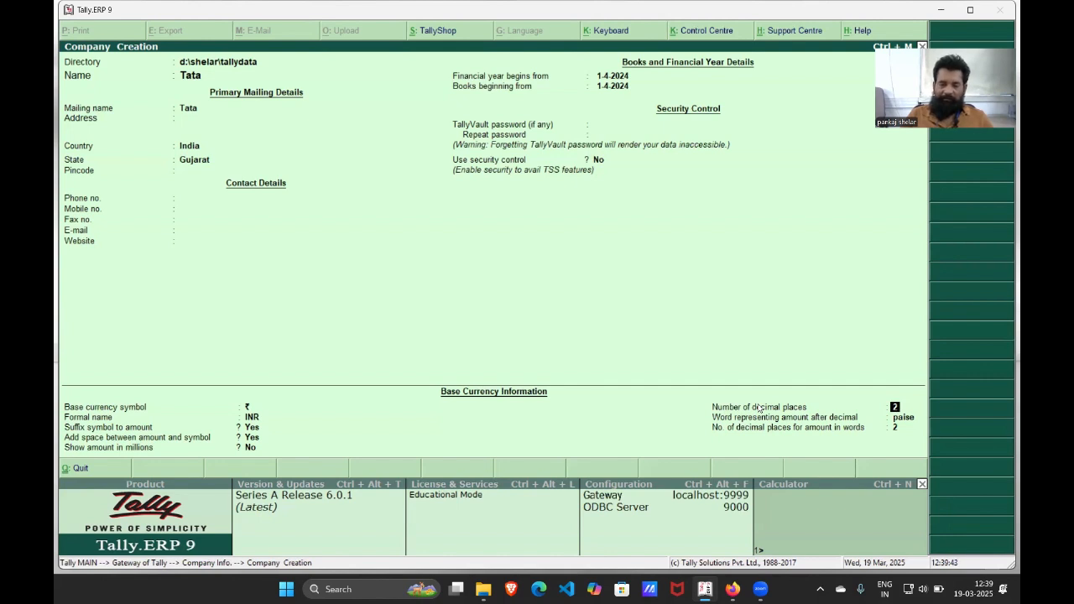
Accept 2 decimal places, paise, and 2 decimal places for amounts in words, and confirm the company's creation
key(Return)
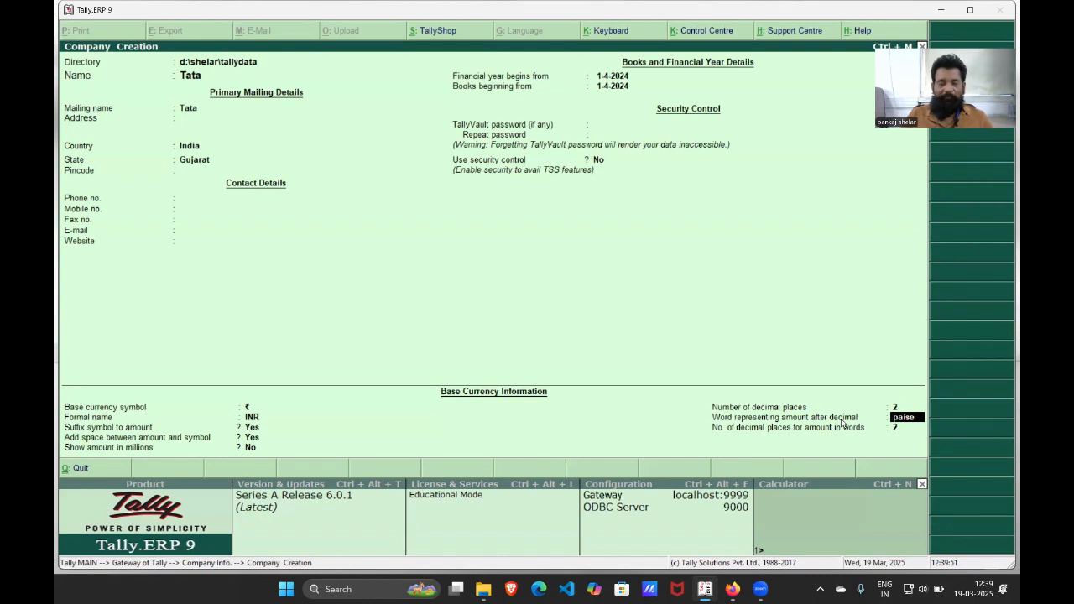
click(913, 428)
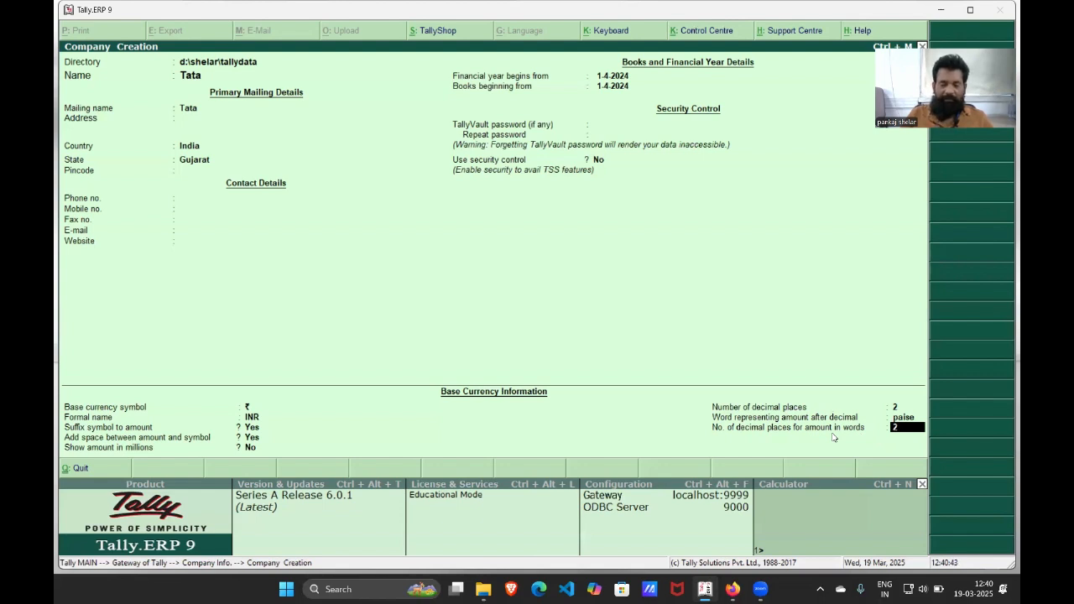
key(Return)
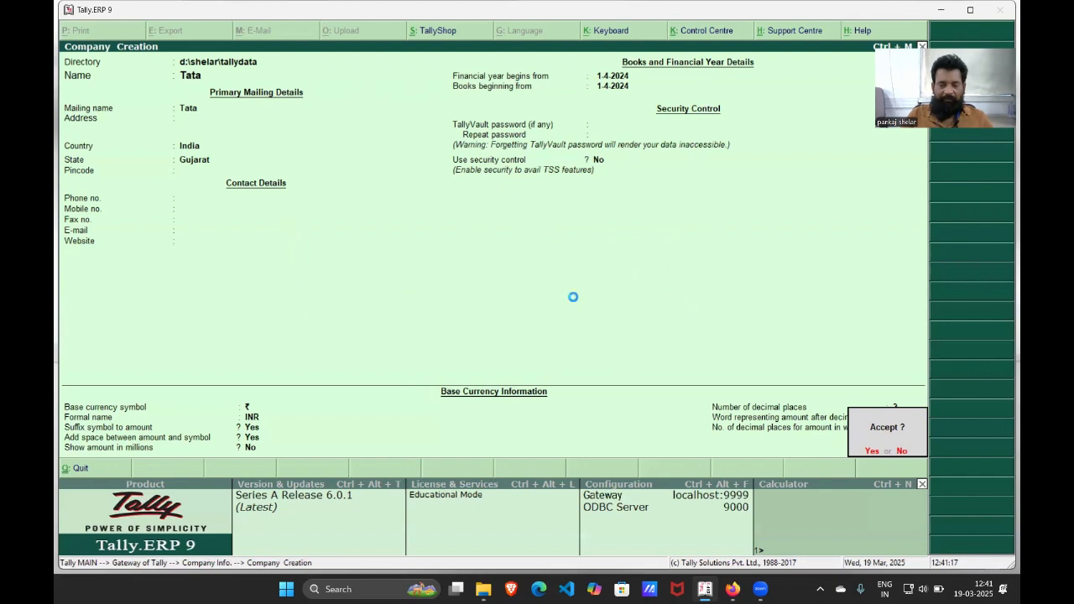
key(Return)
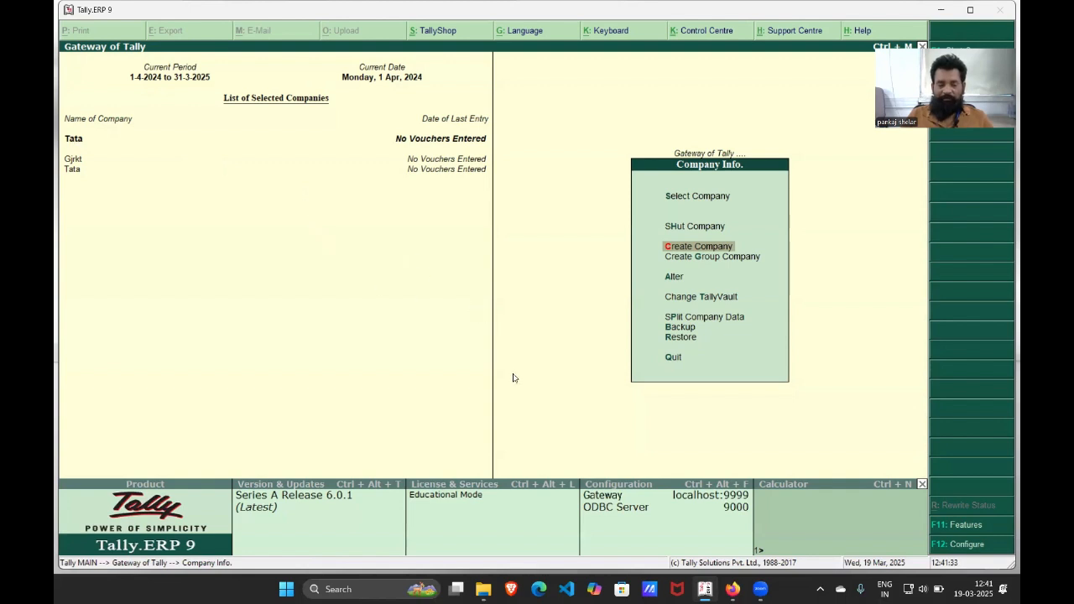
Inspect the company's 10000 data folder inside tallydata on drive D: in File Explorer, and return to Tally.ERP 9
mouse_move(489, 593)
click(472, 519)
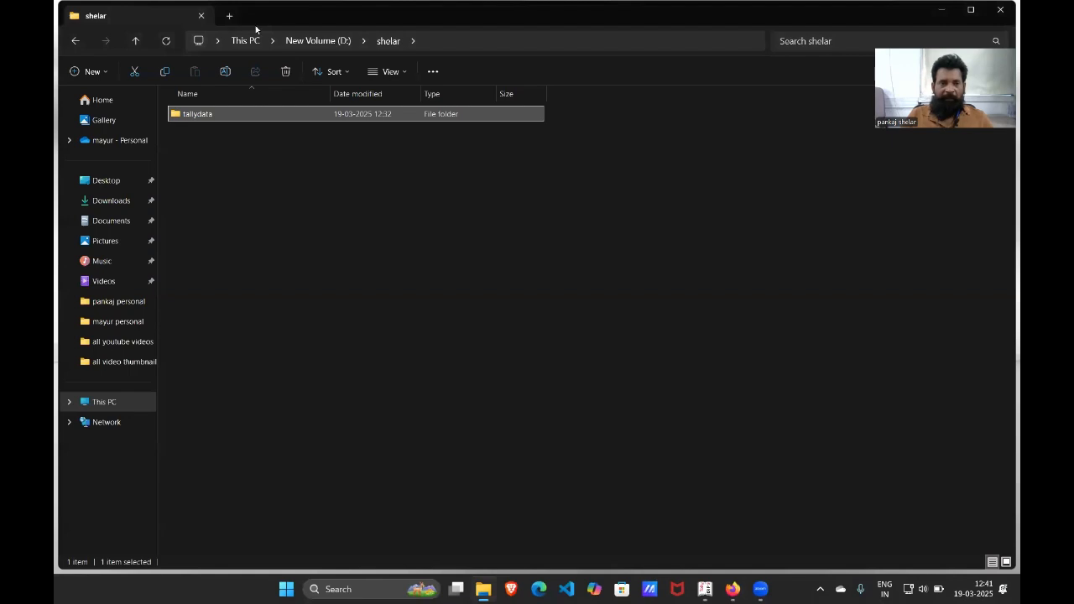
click(294, 40)
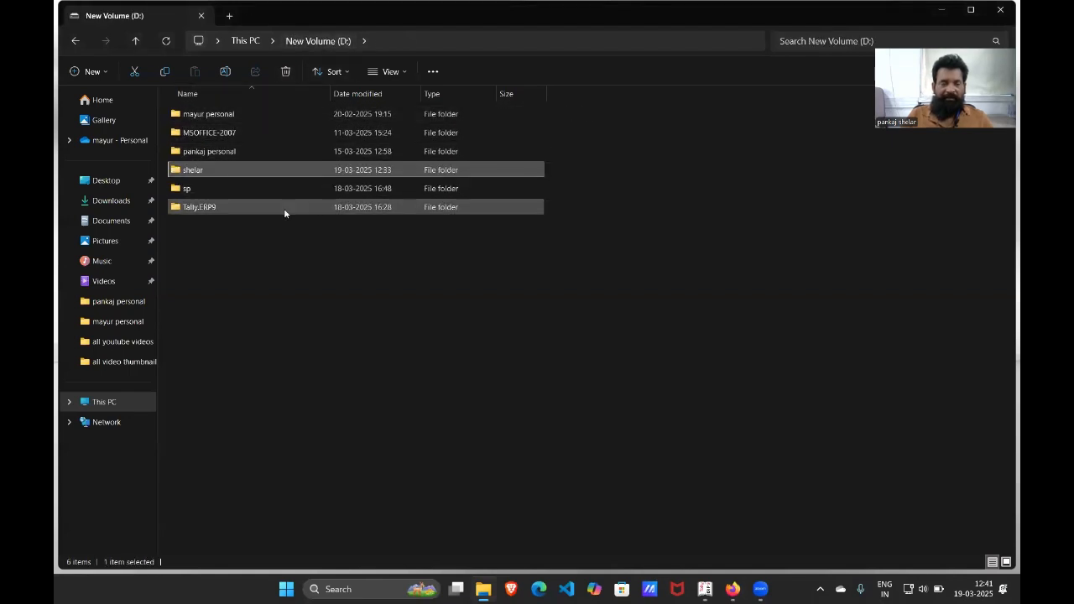
double_click(211, 173)
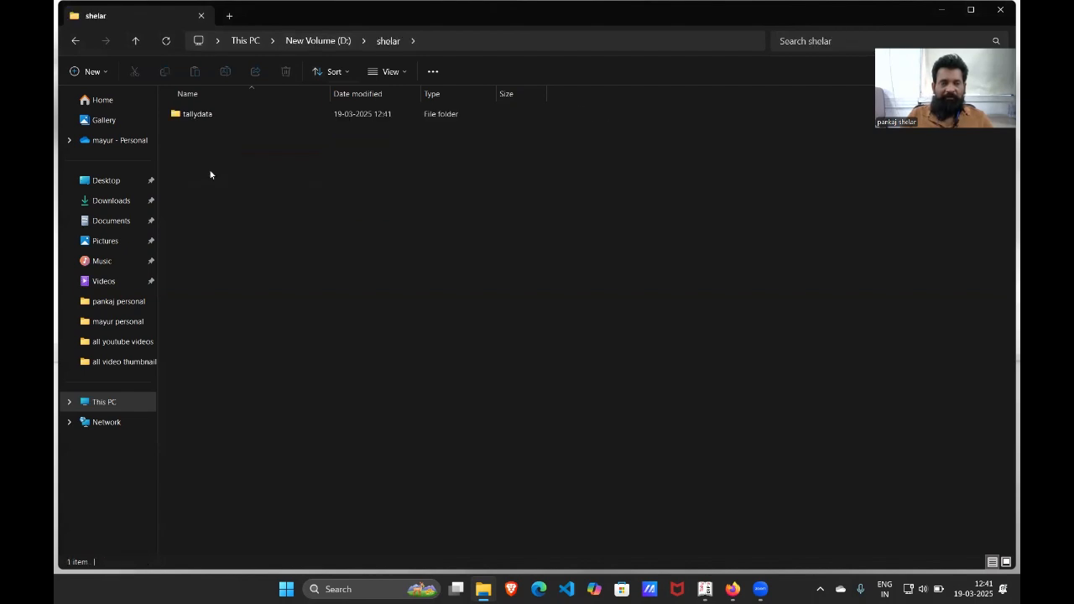
double_click(201, 116)
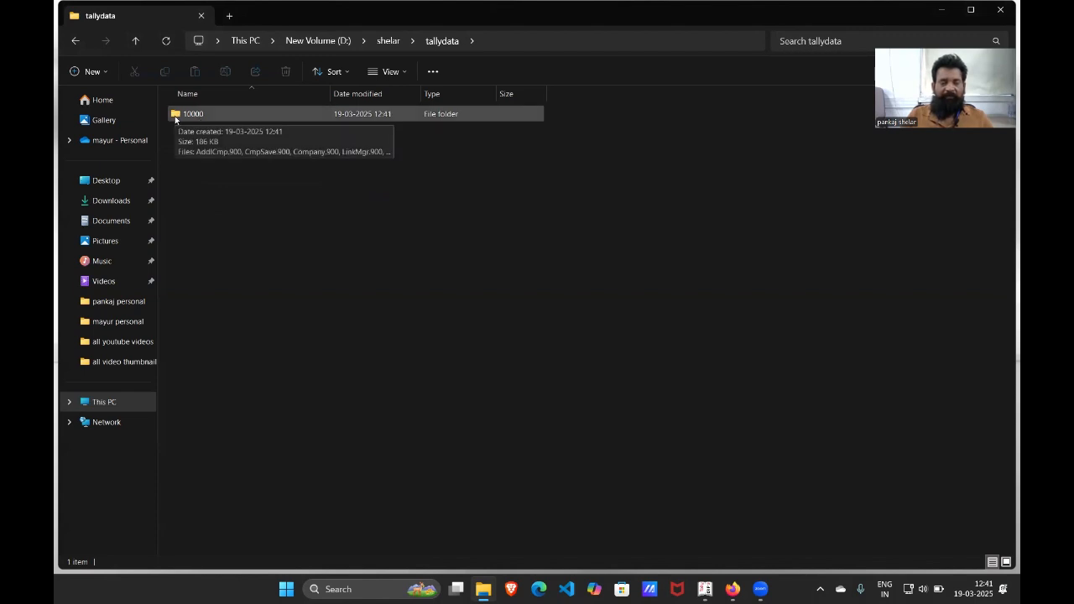
double_click(220, 116)
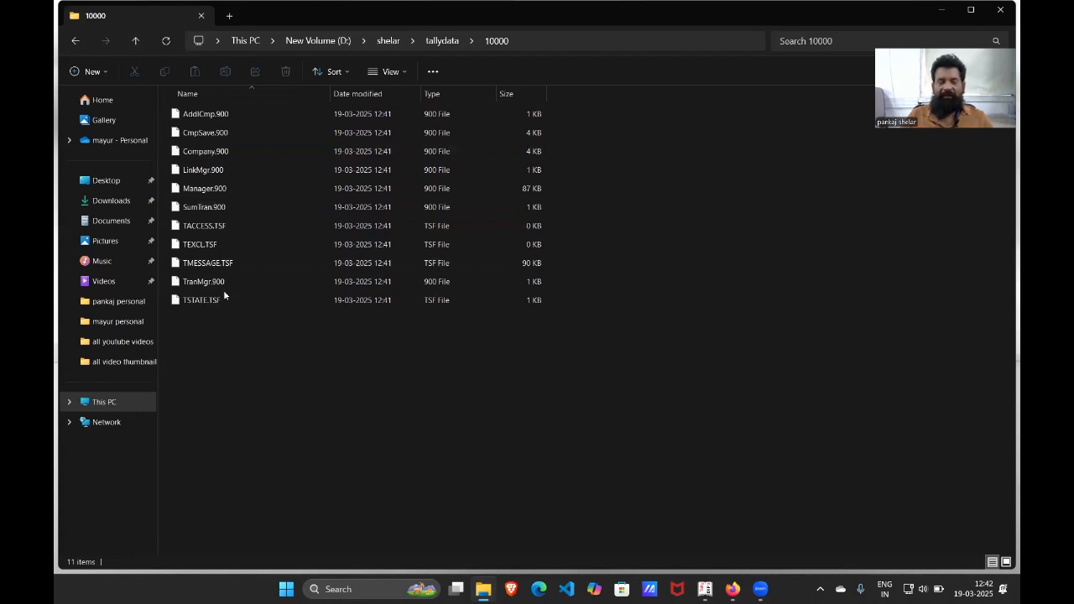
click(696, 591)
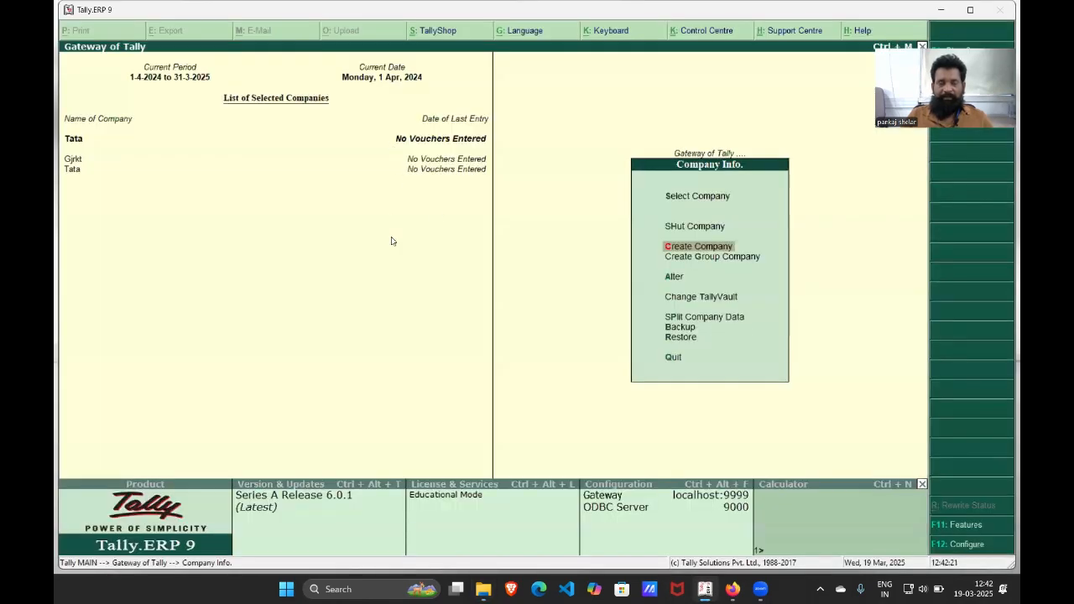